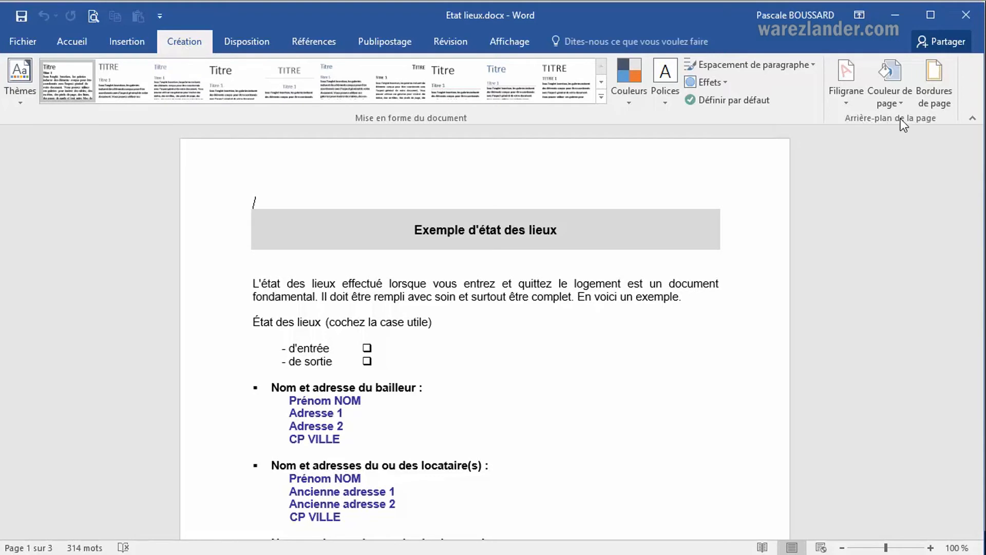
Add a page border on all four sides with the Encadrement type, applied to the whole document, and check it on the following pages
left_click(942, 91)
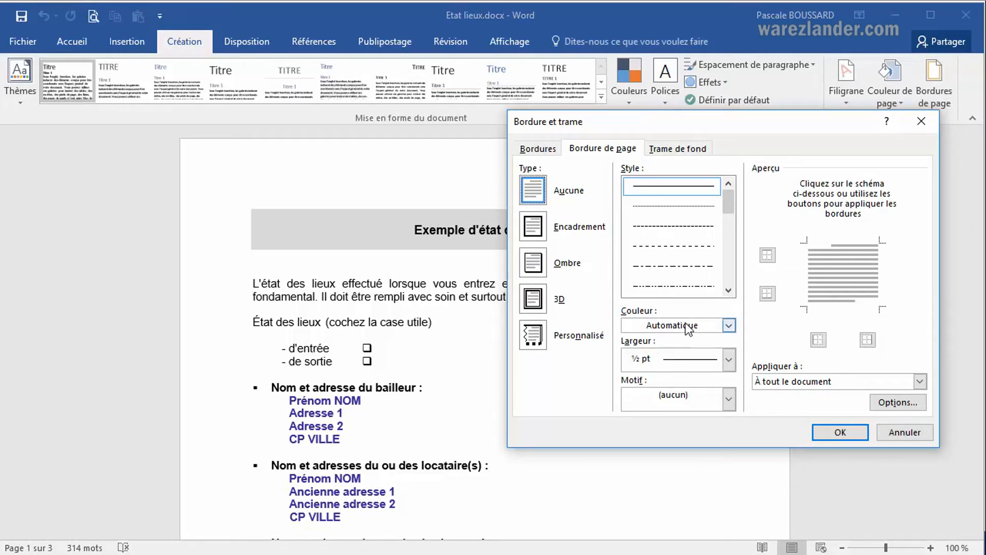
left_click(803, 271)
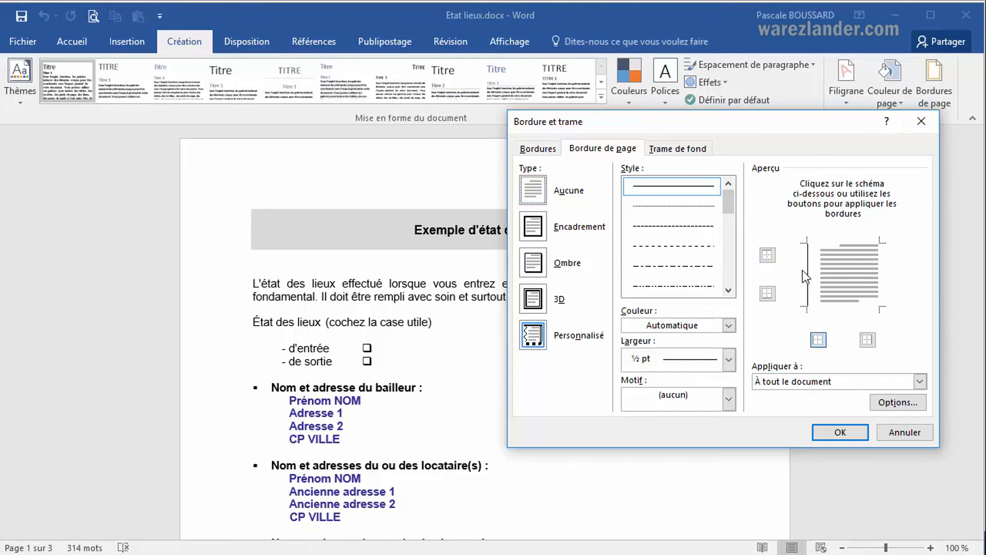
left_click(841, 241)
left_click(881, 272)
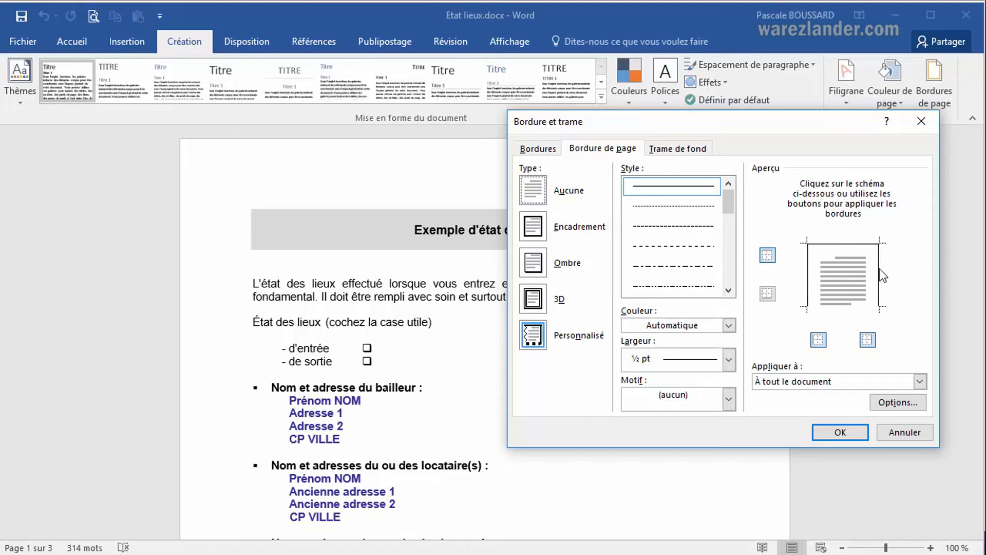
left_click(855, 311)
left_click(537, 227)
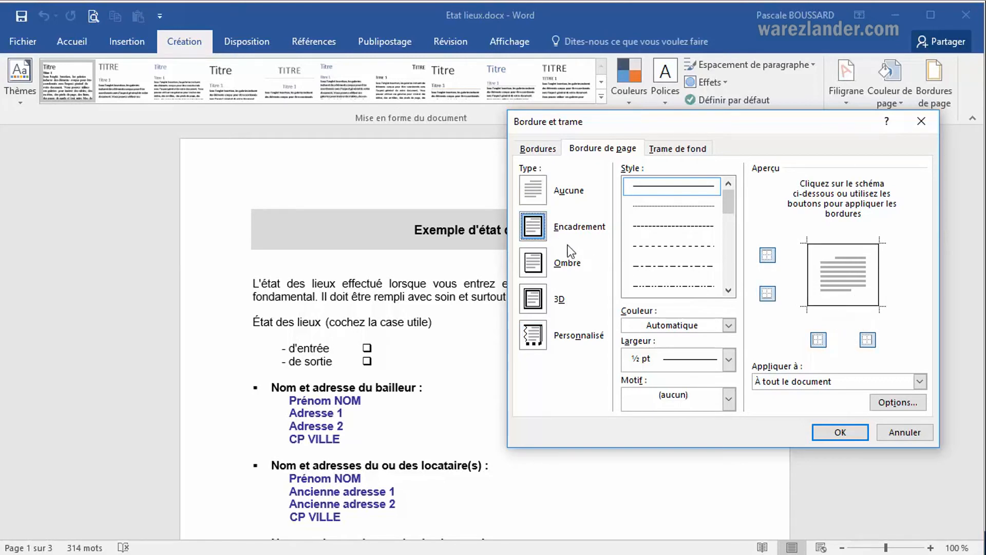
left_click(849, 429)
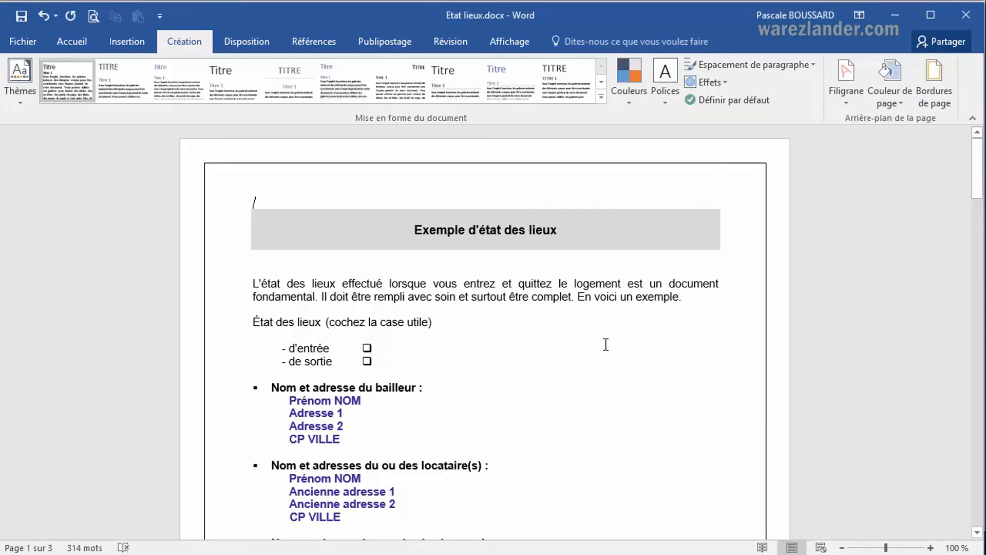
scroll(604, 339, "down", 10)
scroll(599, 334, "down", 10)
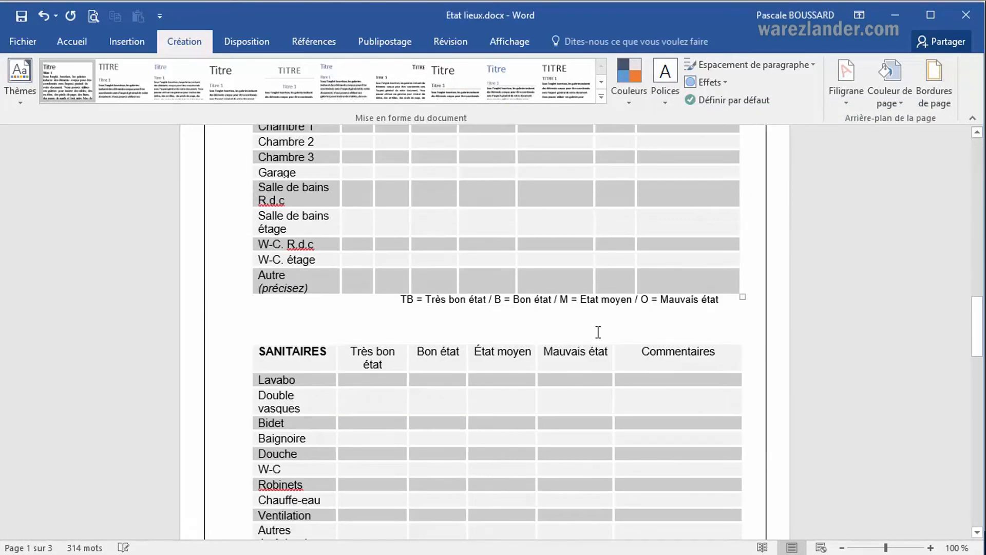
scroll(598, 333, "down", 3)
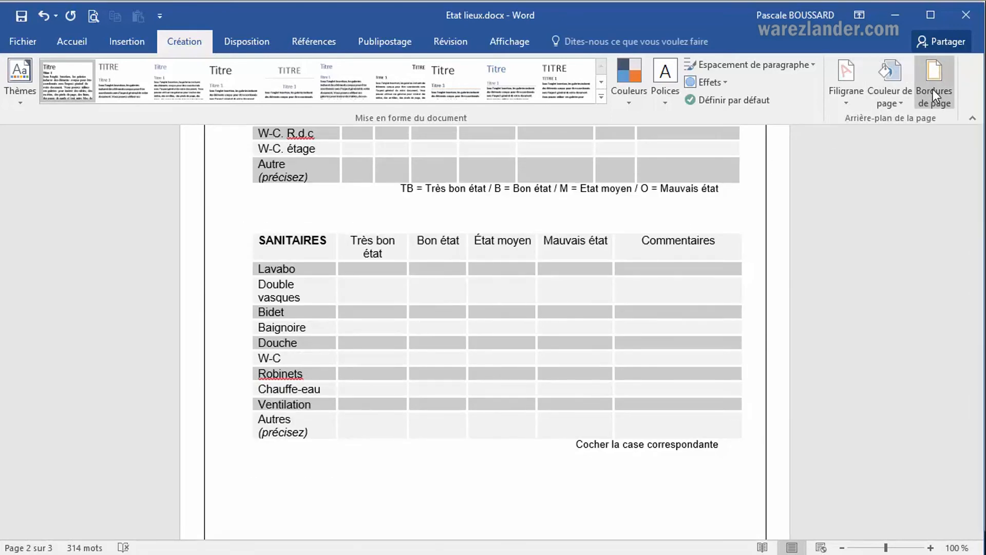
Switch to the PowerPoint slideshow to reveal the next point on the Plan slide, and return to the Word document
mouse_move(985, 231)
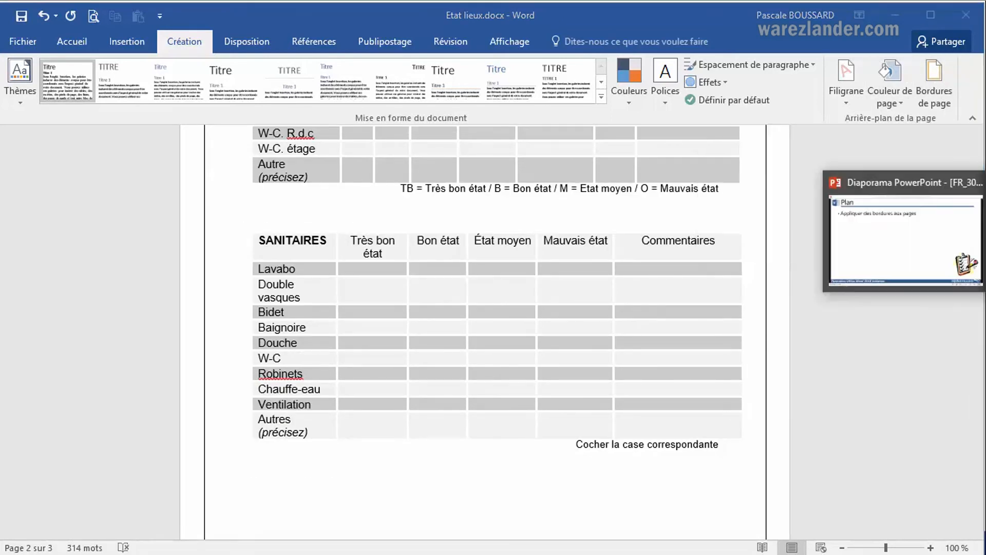
left_click(905, 234)
left_click(634, 229)
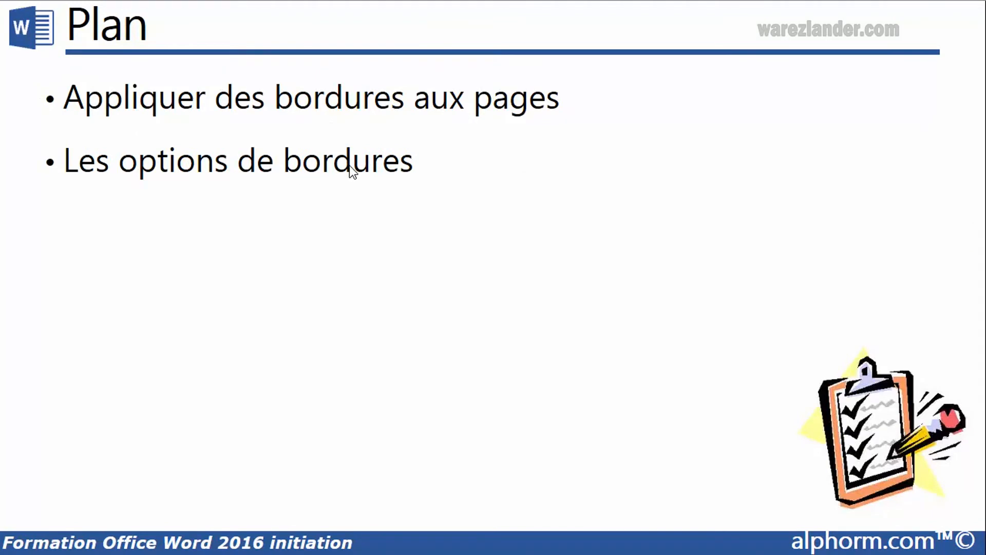
left_click(955, 259)
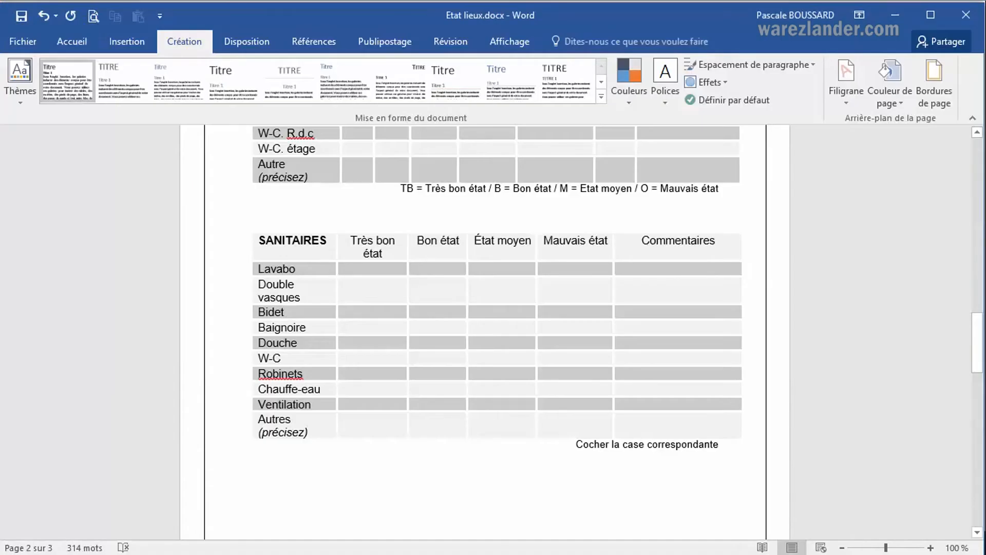
Change the page border's line style to the triple line for the whole document
left_click(933, 94)
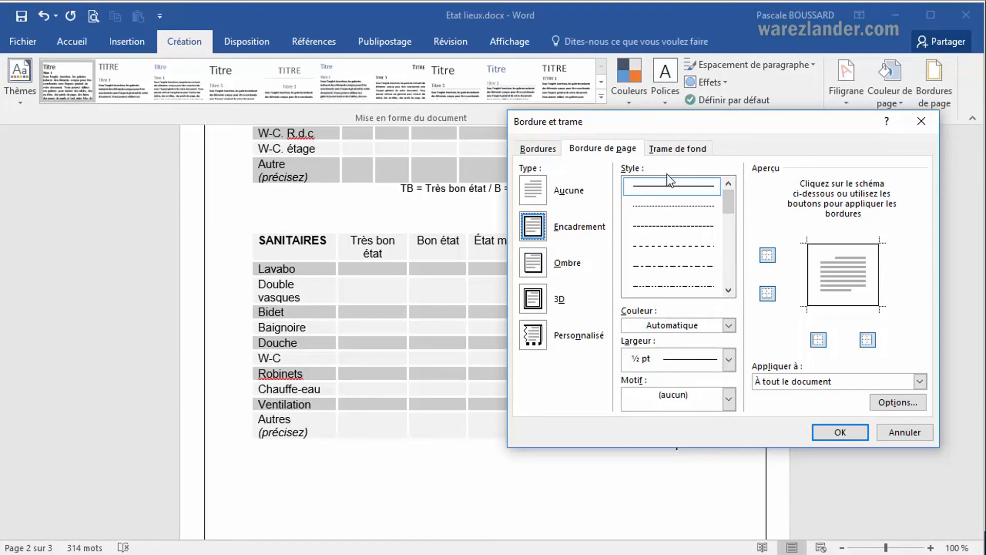
left_click(683, 228)
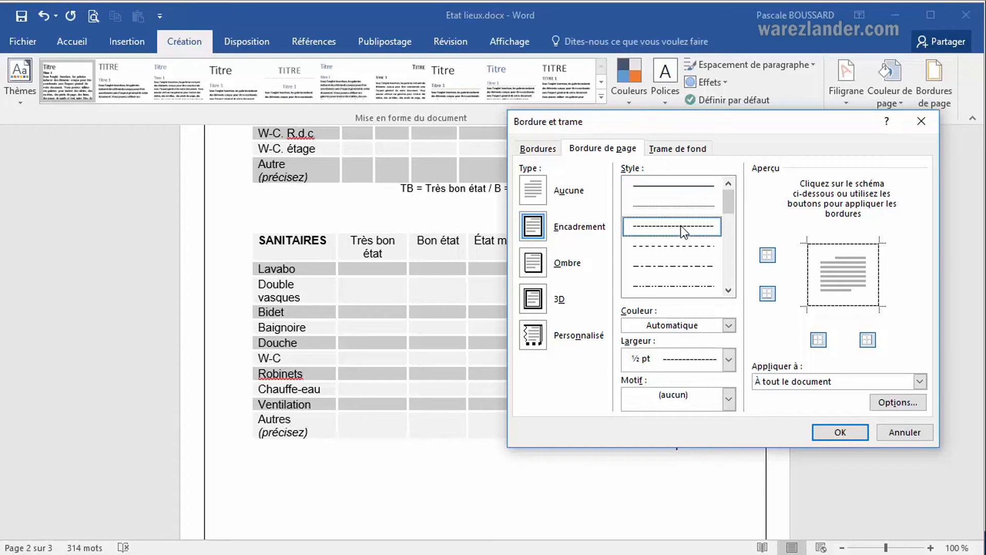
left_click(677, 249)
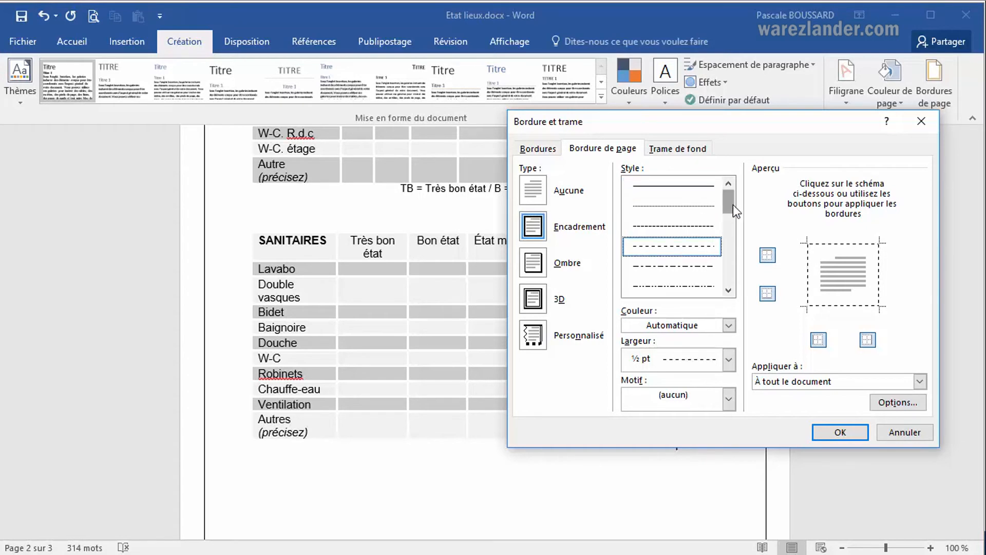
left_click_drag(733, 204, 732, 221)
left_click(682, 248)
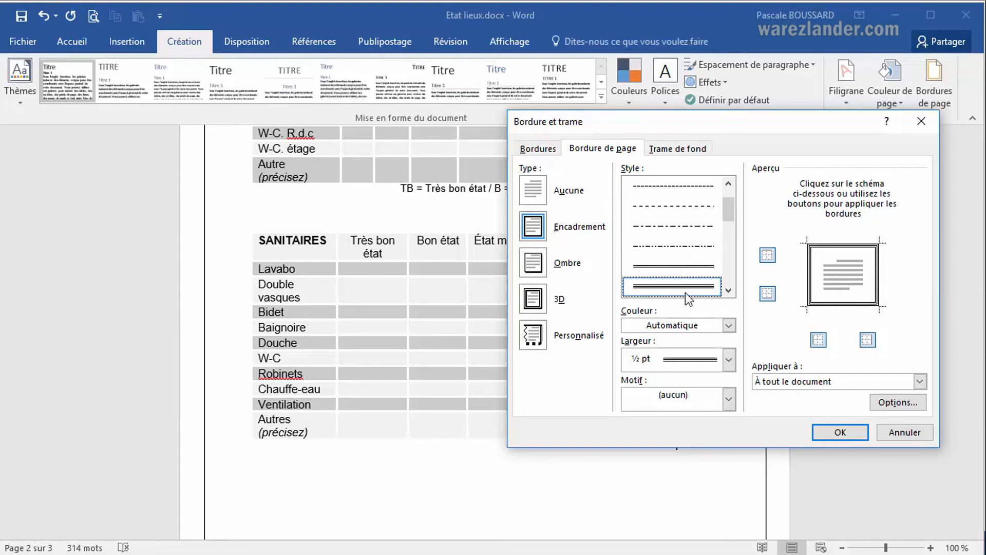
left_click(841, 433)
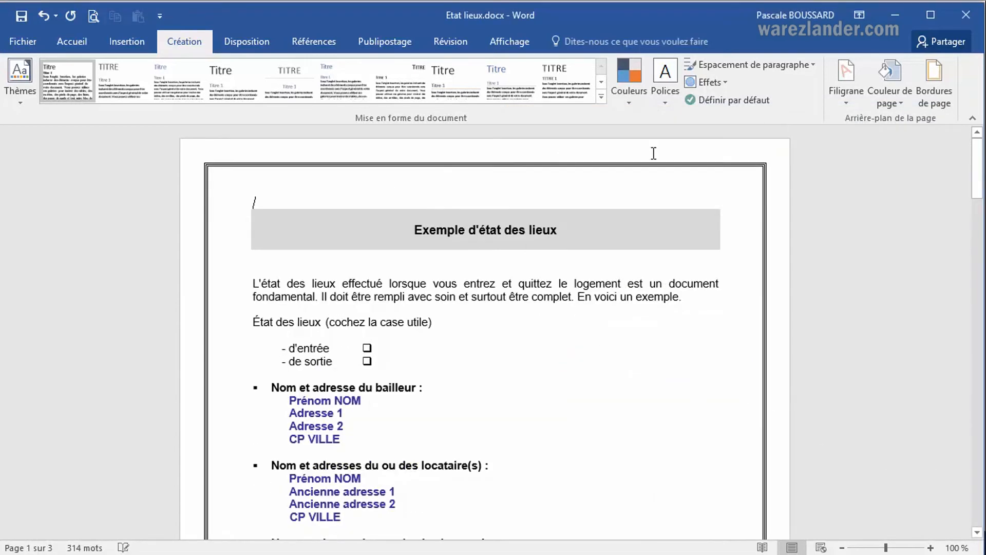
Set the triple-line page border's colour to a darker blue from the theme colours
left_click(936, 98)
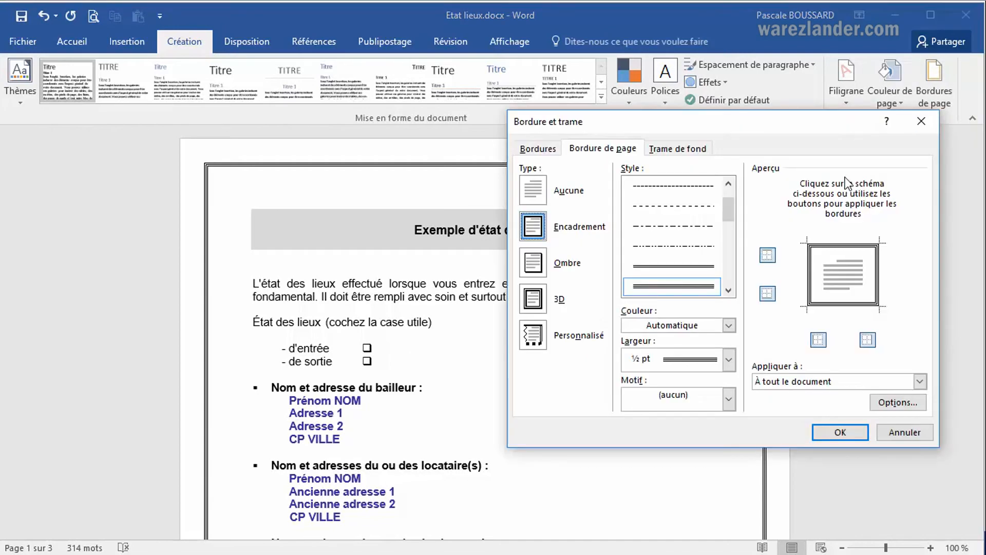
left_click(729, 326)
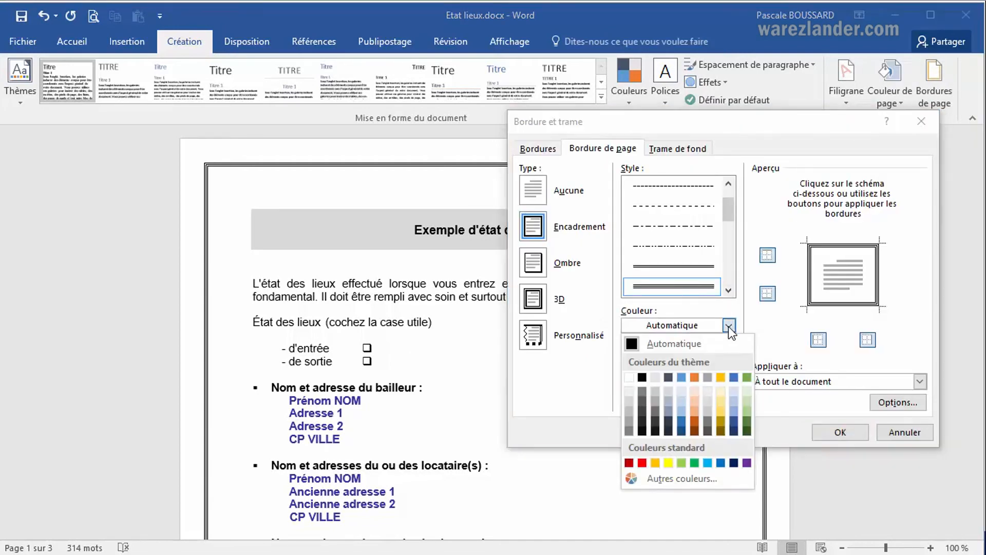
left_click(683, 416)
left_click(841, 433)
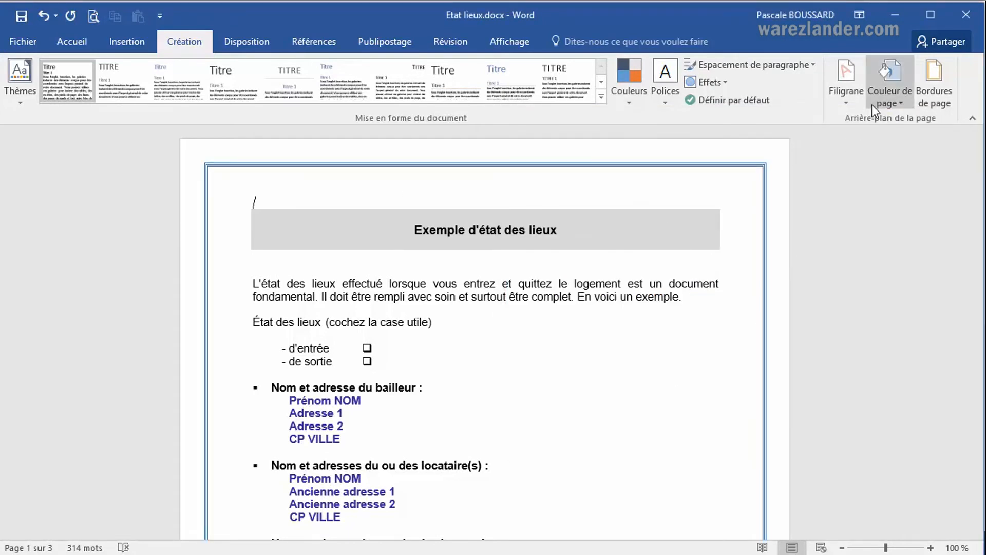
Set the blue triple-line page border's width to 2 ¼ pt
left_click(939, 100)
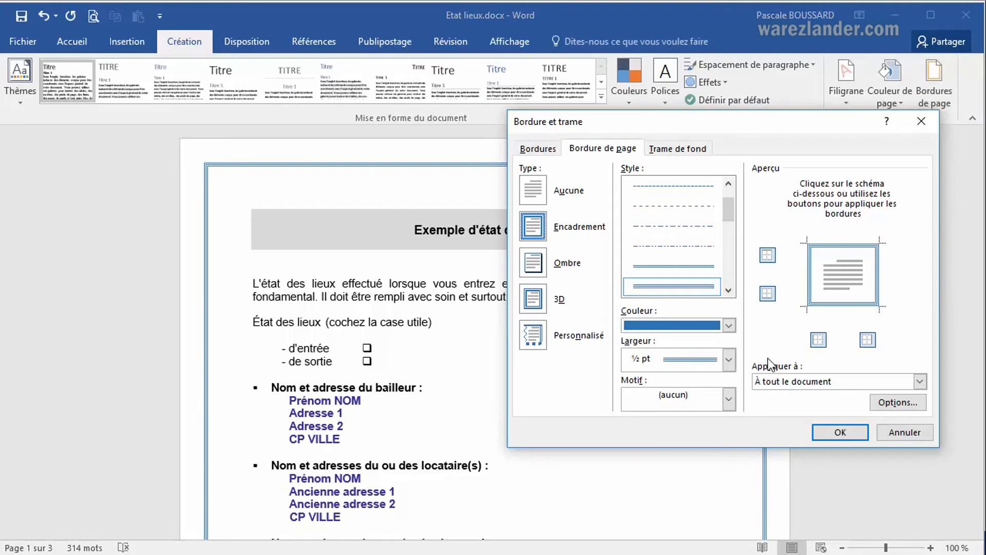
left_click(729, 359)
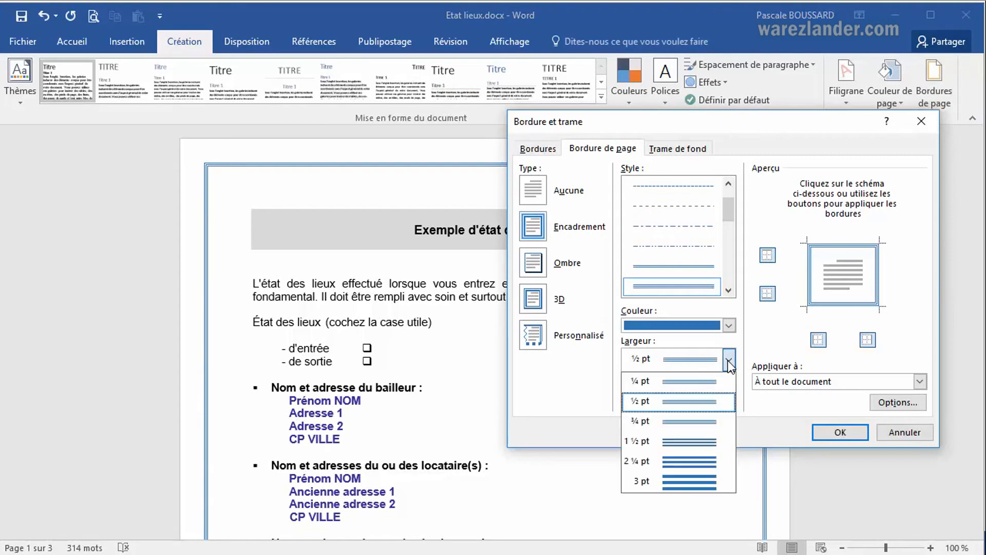
left_click(701, 463)
left_click(854, 435)
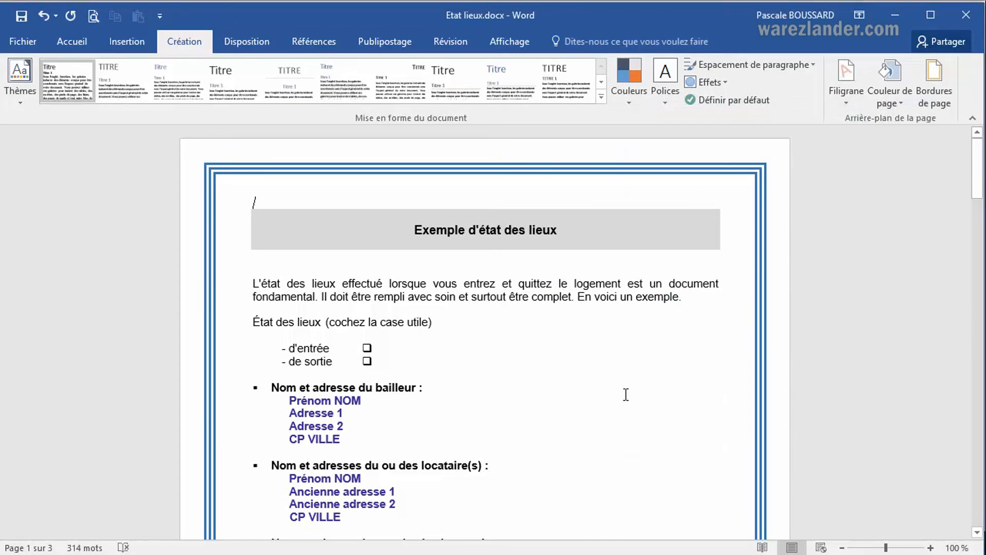
Replace the page border's lines with the orange cupcake art pattern (Motif) for the whole document
left_click(942, 89)
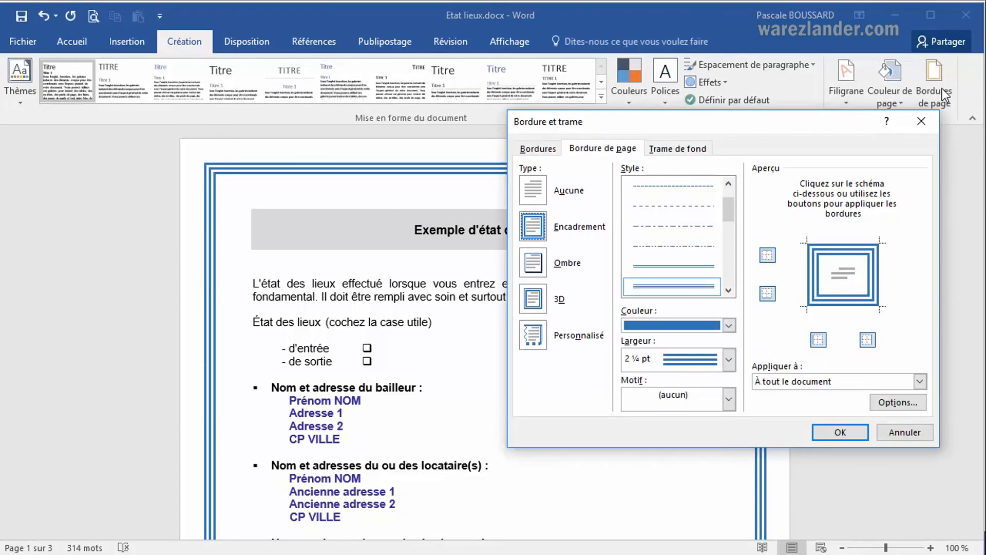
left_click(729, 405)
left_click(697, 467)
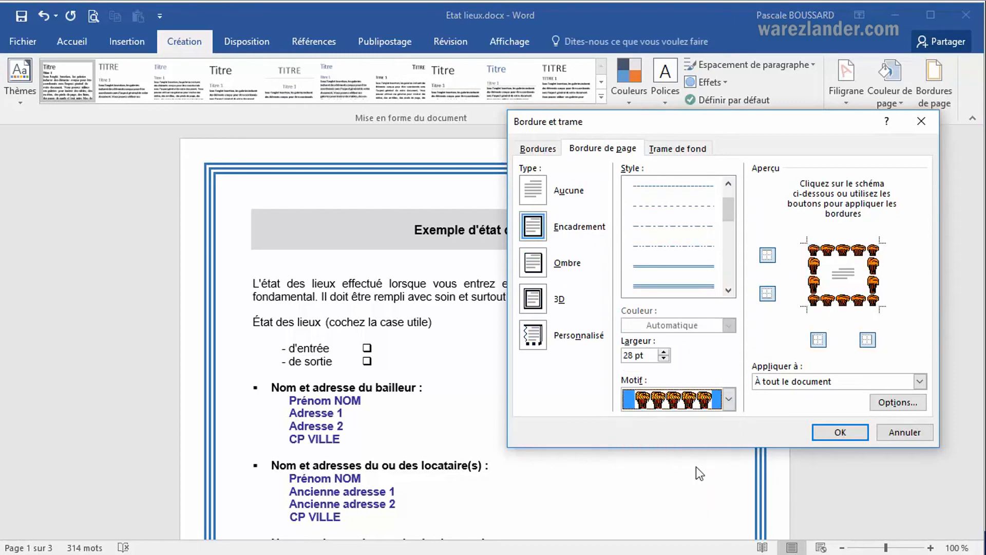
left_click(841, 432)
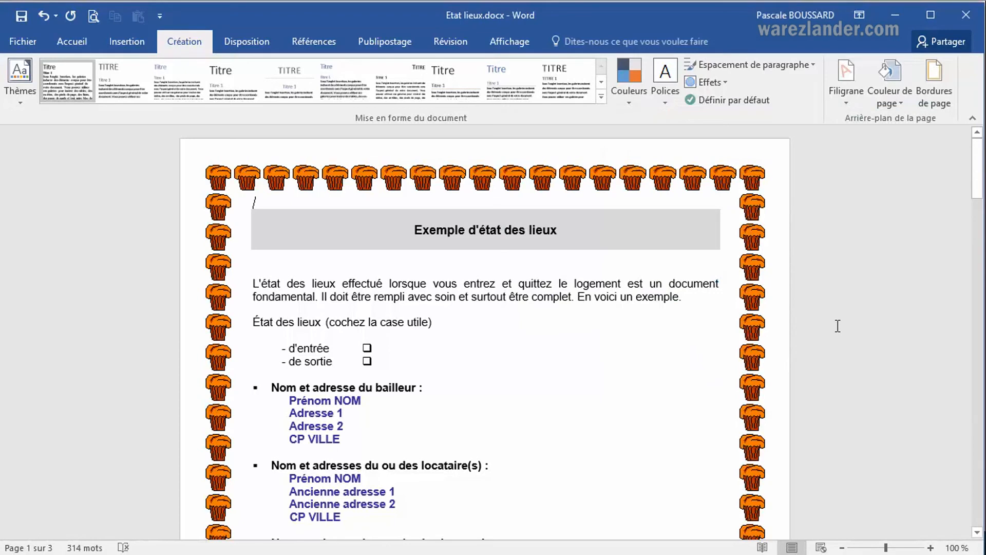
Set the page border's Motif to (aucun) and its solid line width to 1 ½ pt
left_click(941, 100)
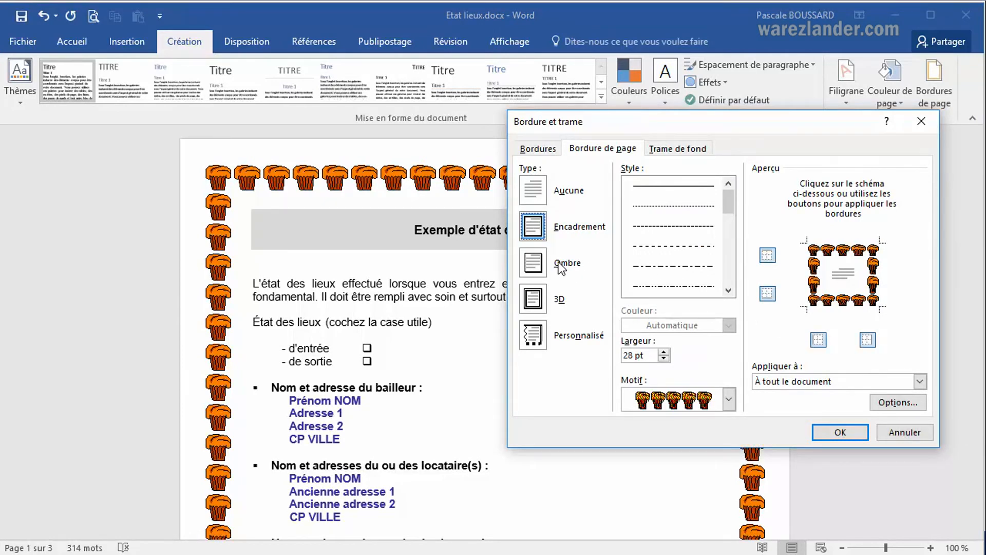
left_click(530, 264)
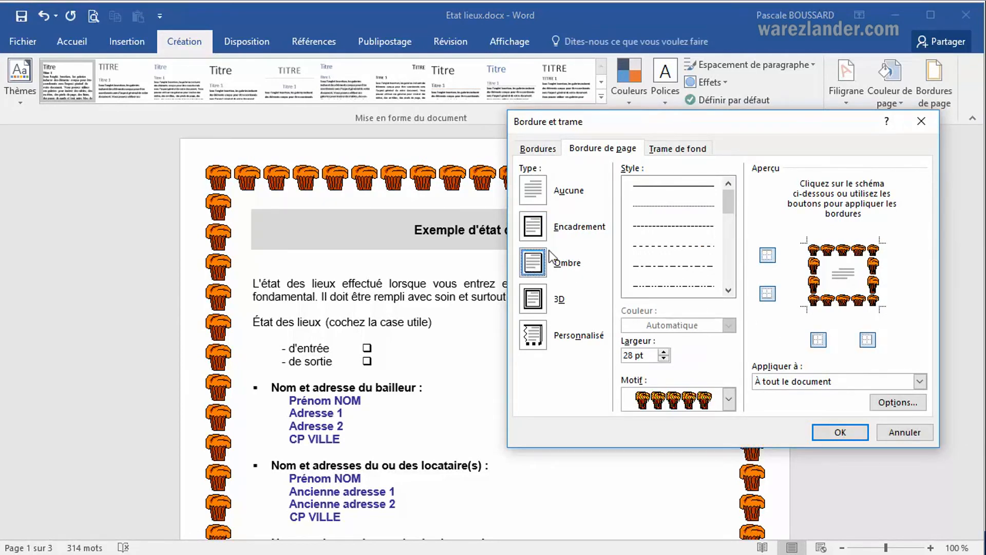
left_click(729, 400)
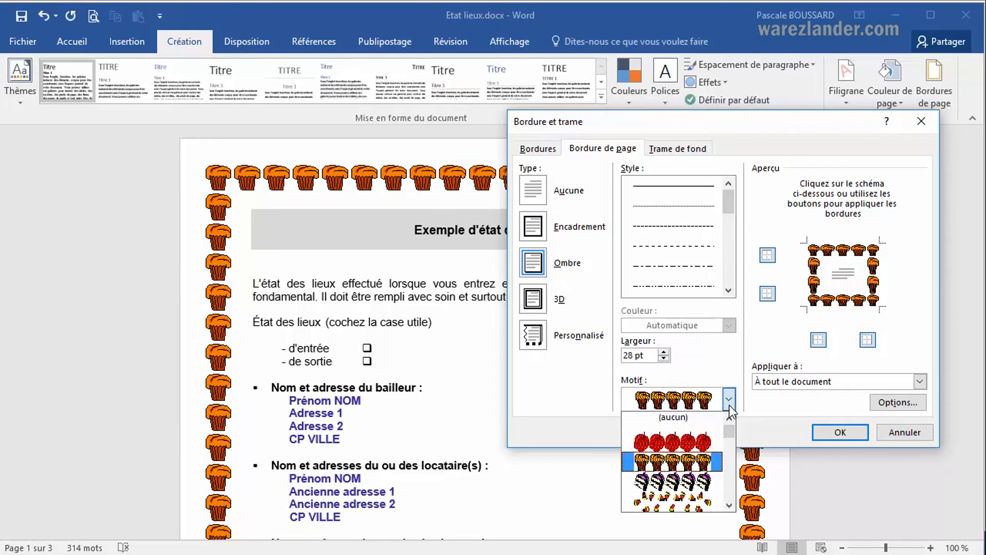
left_click(714, 415)
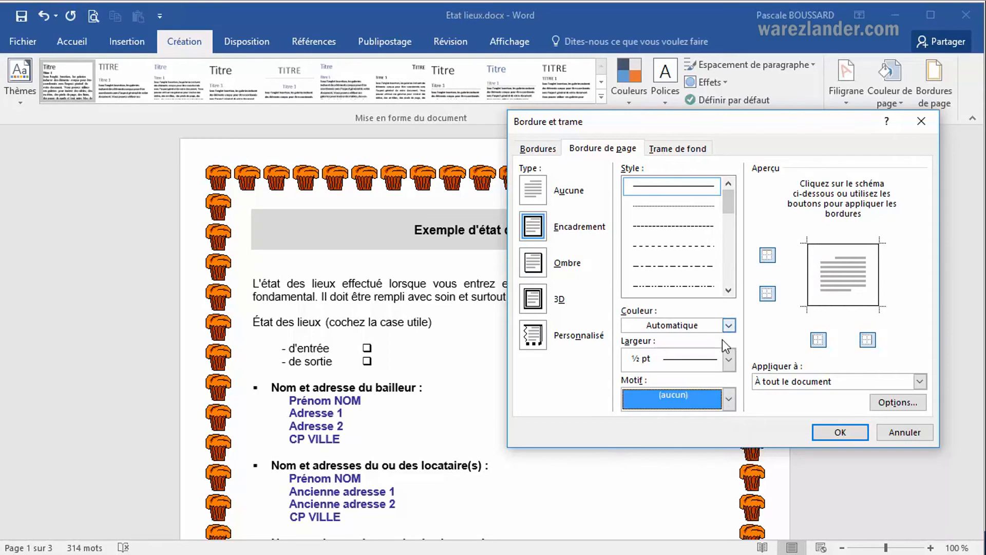
scroll(729, 205, "down", 1)
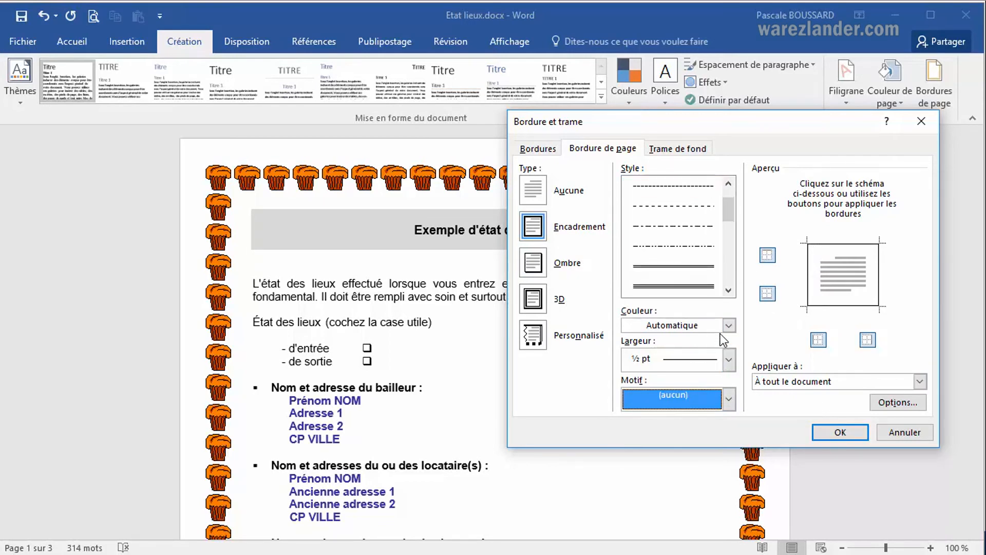
left_click(729, 358)
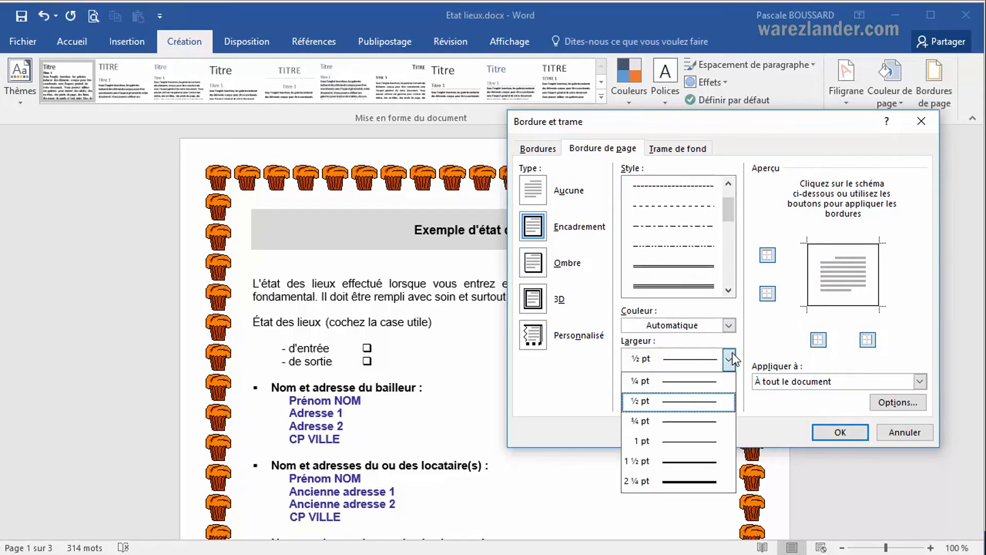
left_click(691, 462)
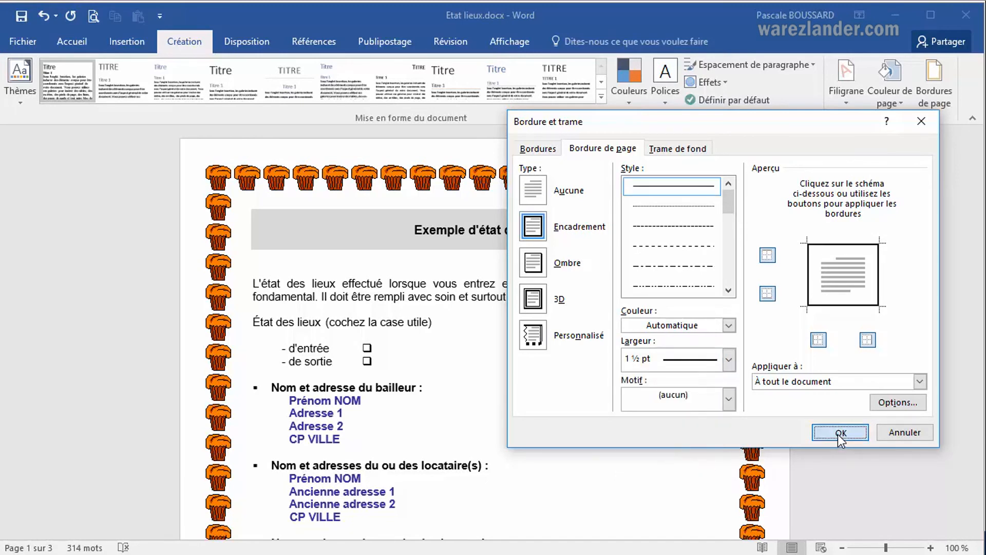
Apply the Ombre (shadow) border type to the whole document and check it down to the foot of the first page
left_click(539, 263)
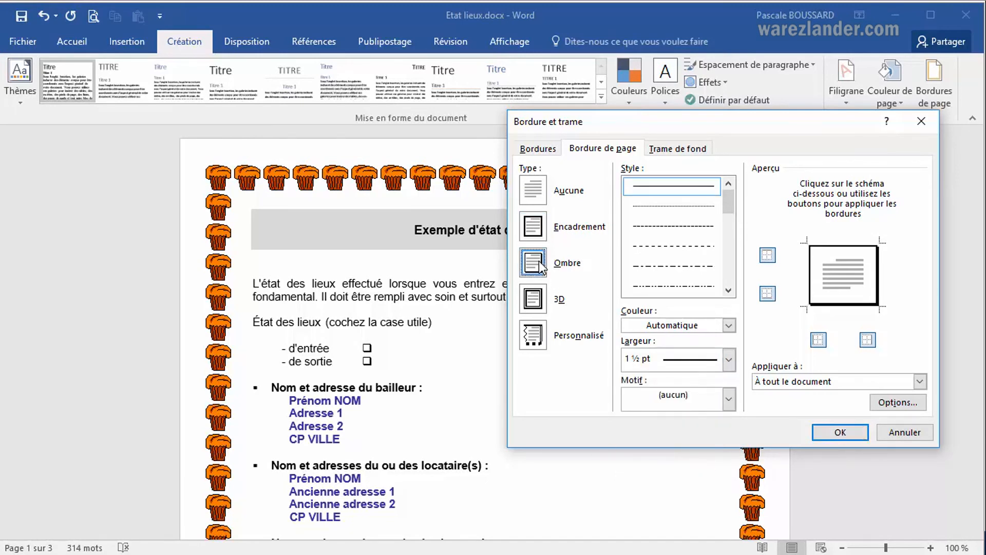
left_click(843, 434)
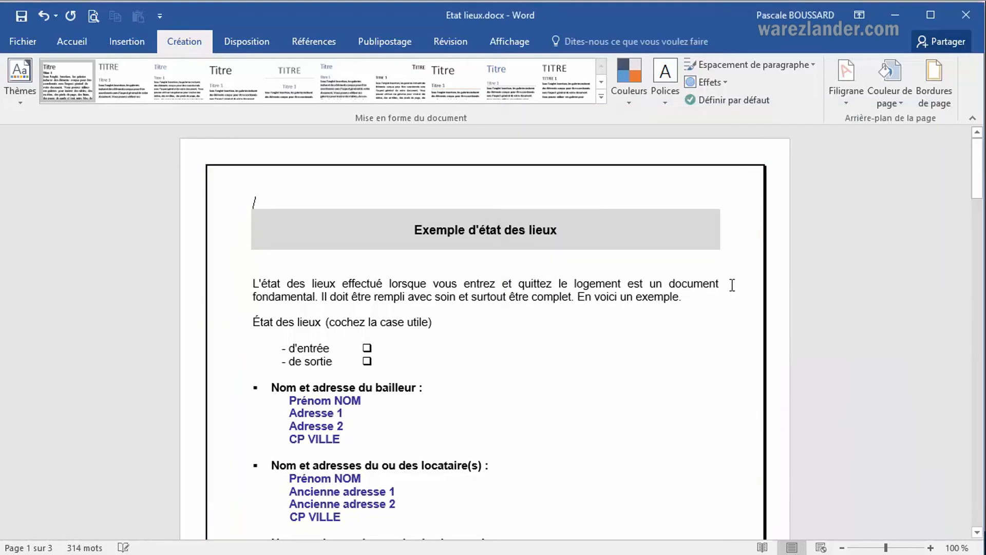
scroll(709, 307, "down", 8)
scroll(708, 307, "down", 2)
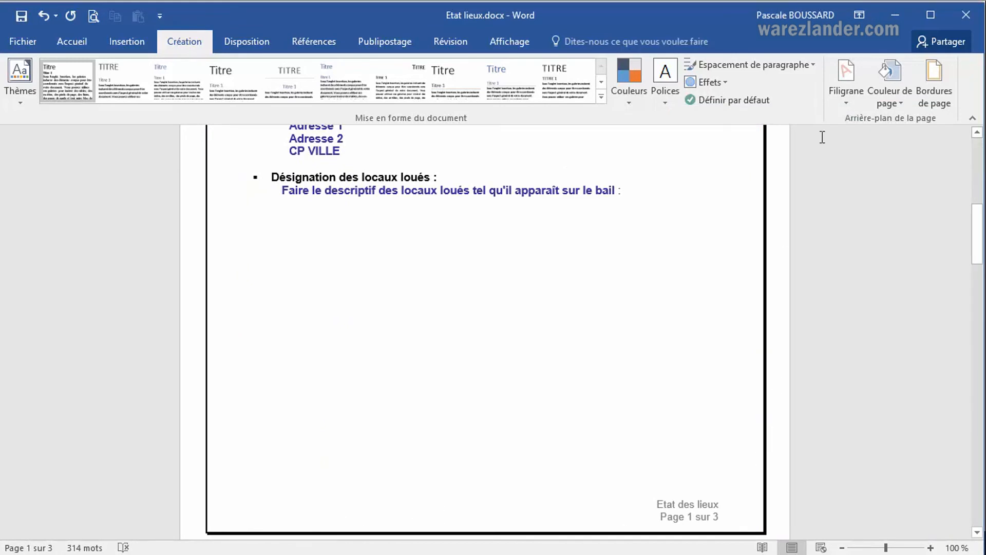
Select the 3D type for the page border with the 3 pt thin-and-thick double line style
left_click(942, 93)
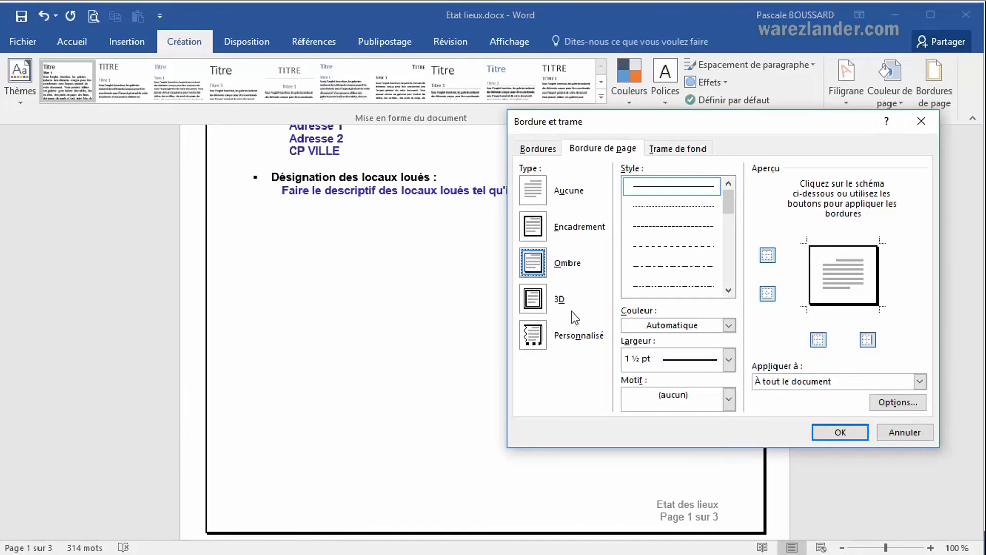
left_click(535, 300)
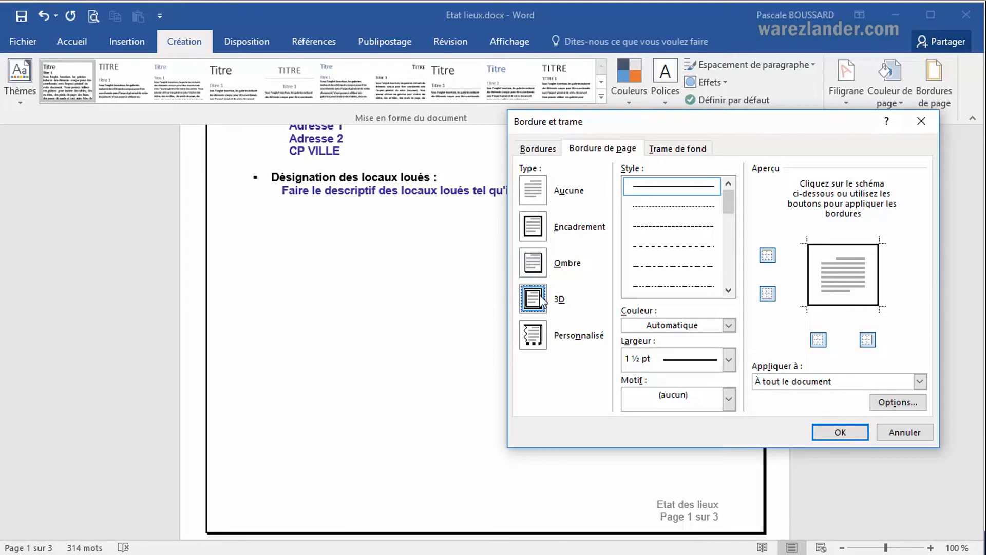
left_click_drag(728, 202, 729, 224)
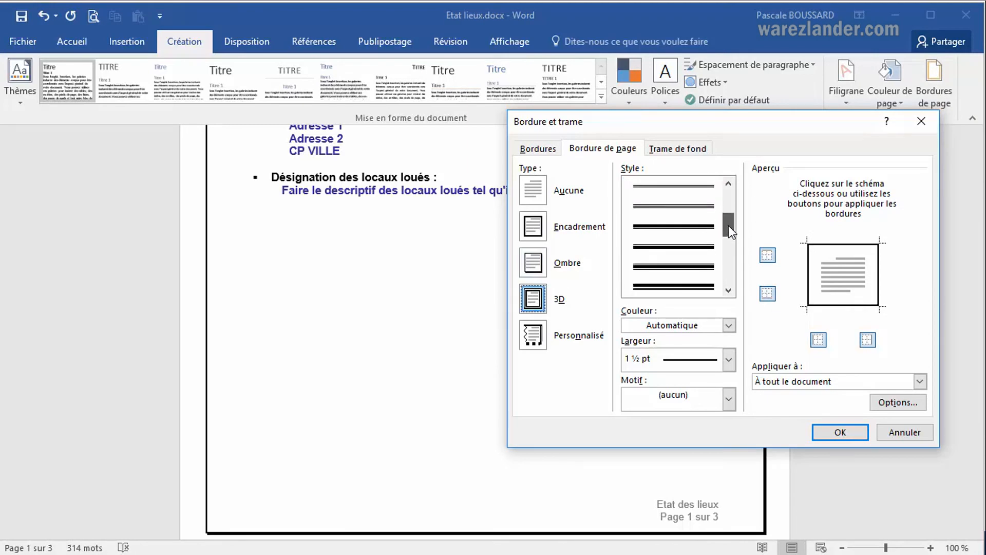
left_click(676, 244)
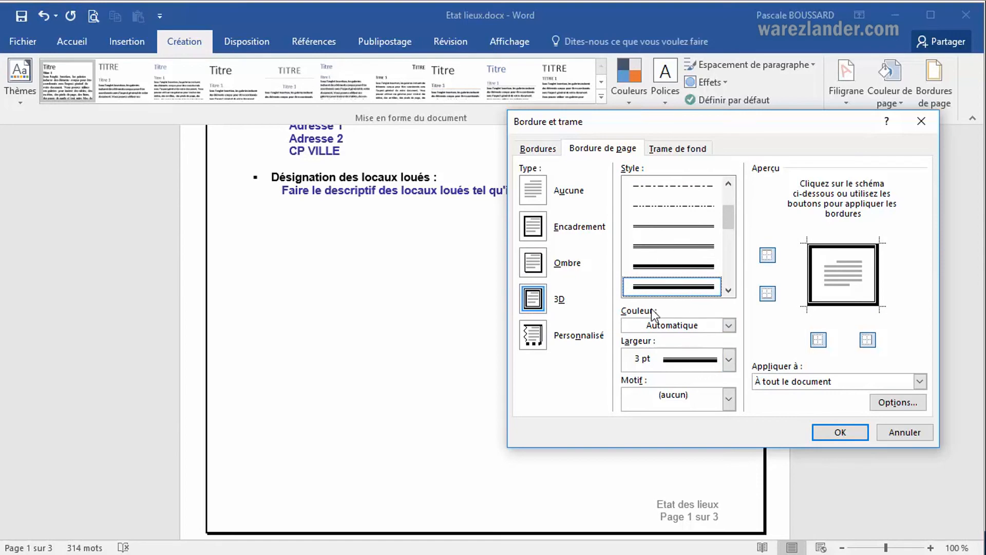
Colour the 3D page border dark orange, apply it to the whole document and check it down to the foot of the first page
left_click(728, 325)
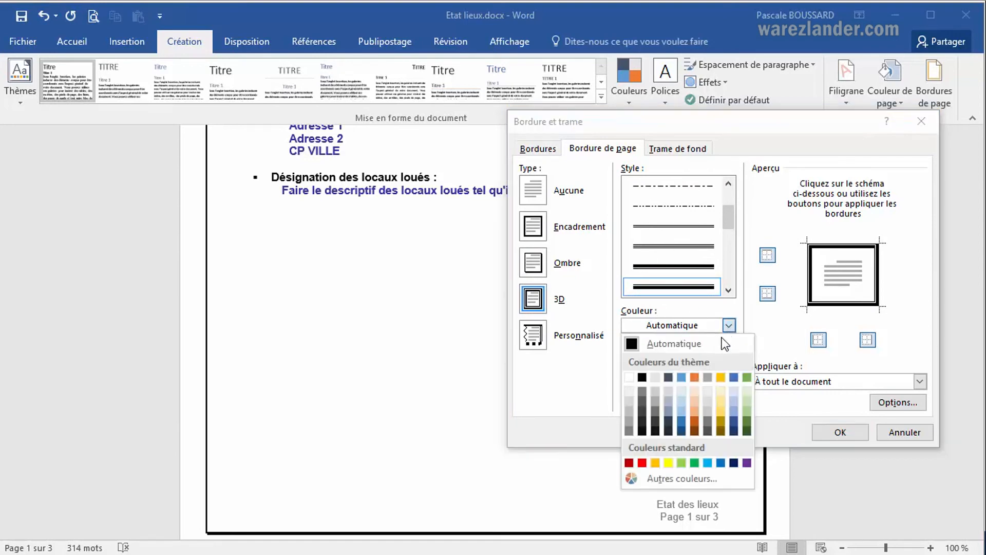
left_click(690, 422)
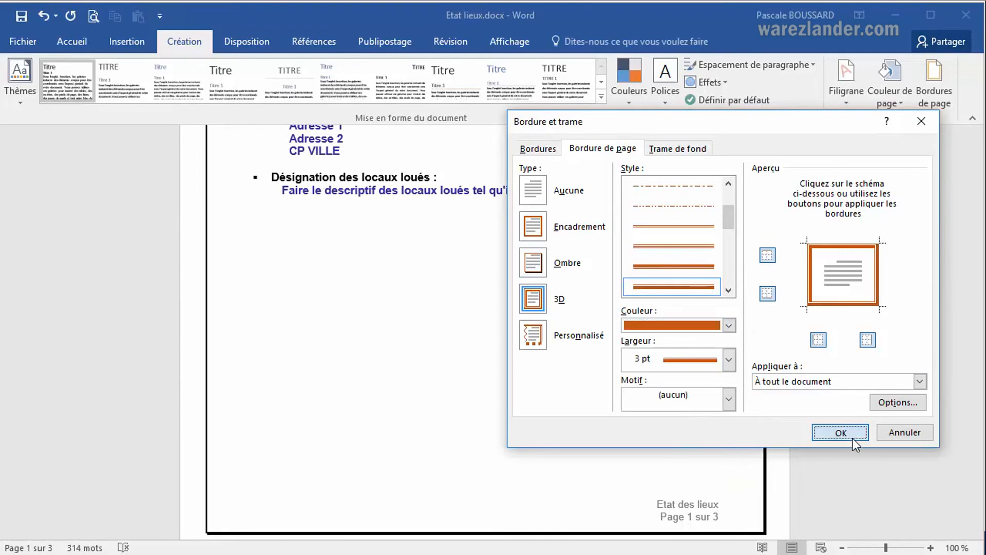
left_click(841, 432)
scroll(726, 291, "up", 2)
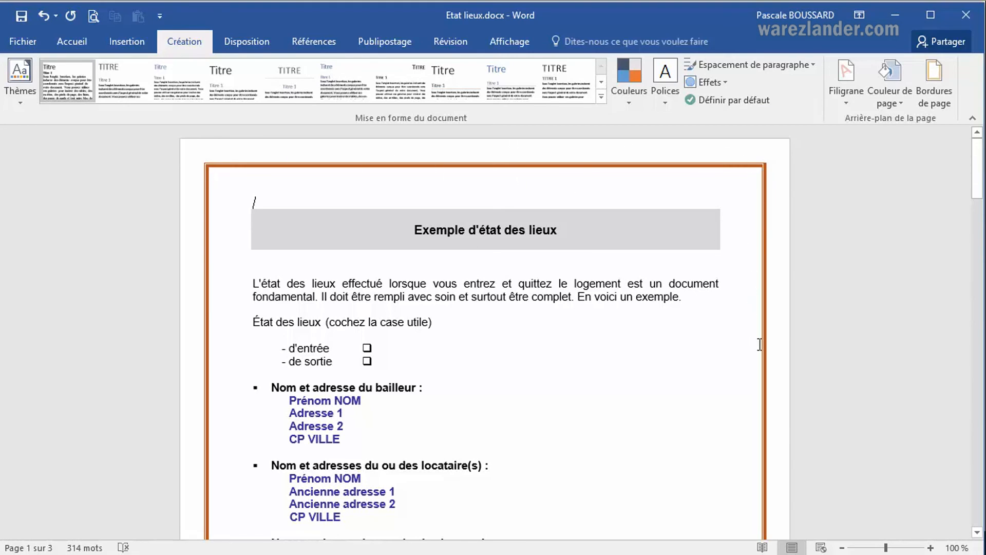
scroll(762, 344, "down", 10)
scroll(762, 334, "down", 6)
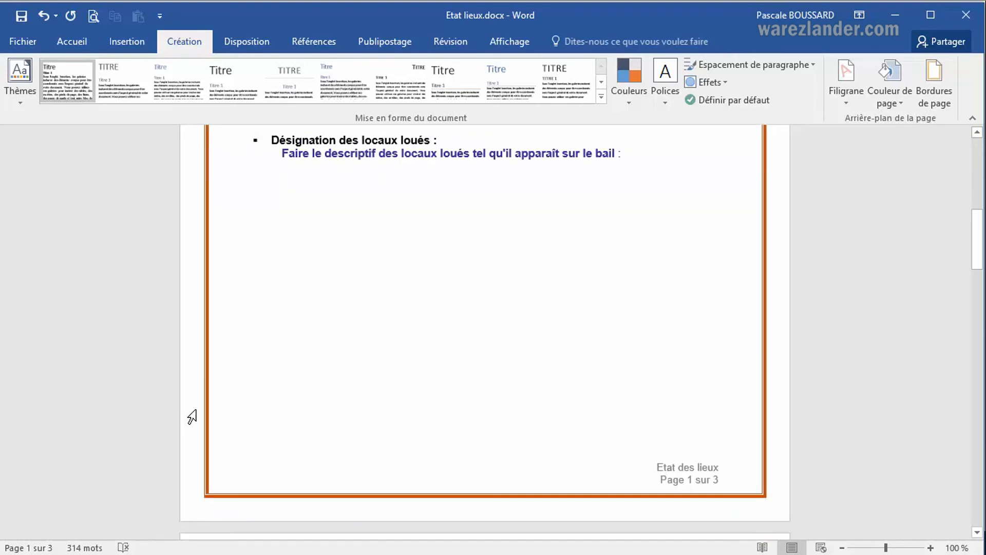
Switch the page border to the Personnalisé type and choose the ½ pt triple-line style
left_click(939, 86)
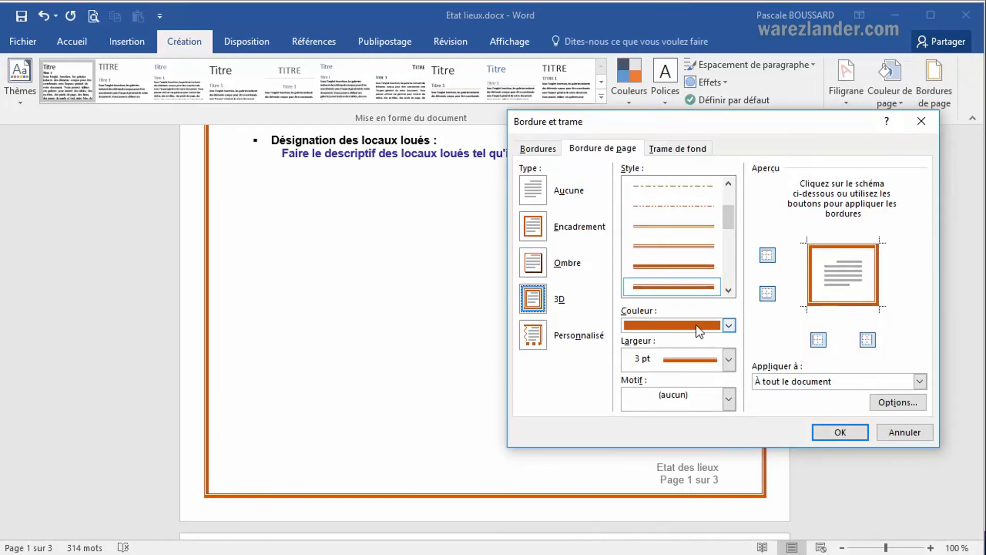
left_click(535, 335)
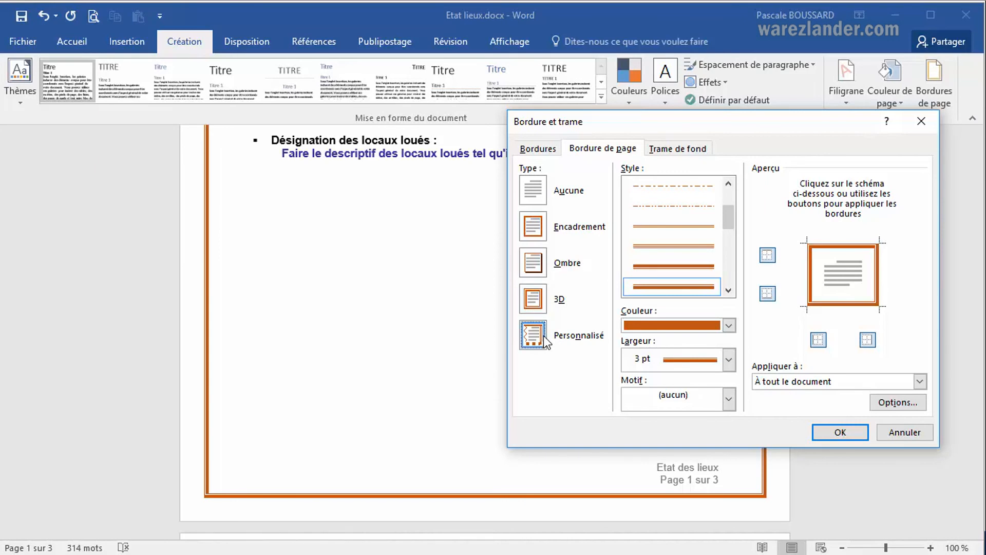
left_click(730, 360)
left_click(694, 400)
left_click(699, 247)
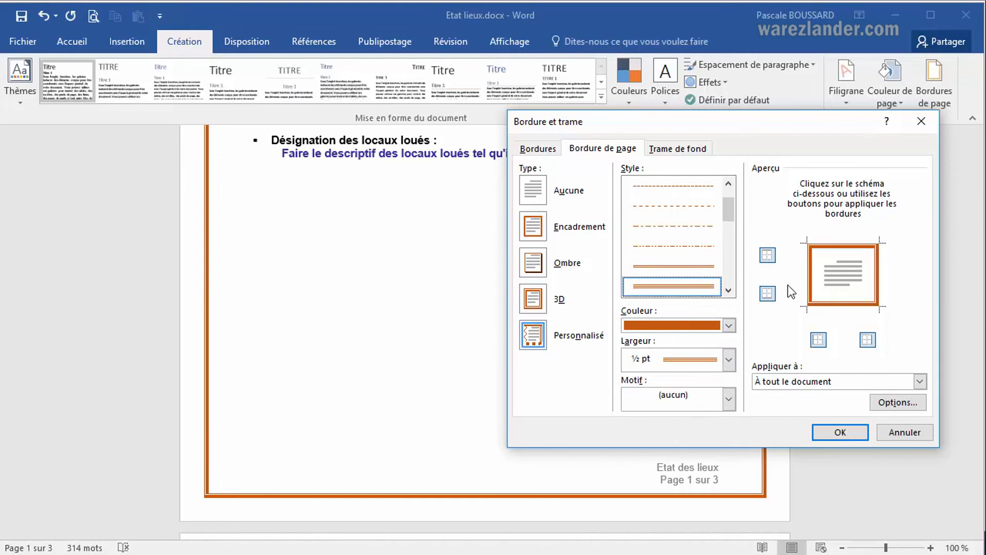
Apply the ½ pt triple line to the page border's left and top edges and check all four sides on the first page
left_click(811, 270)
left_click(837, 246)
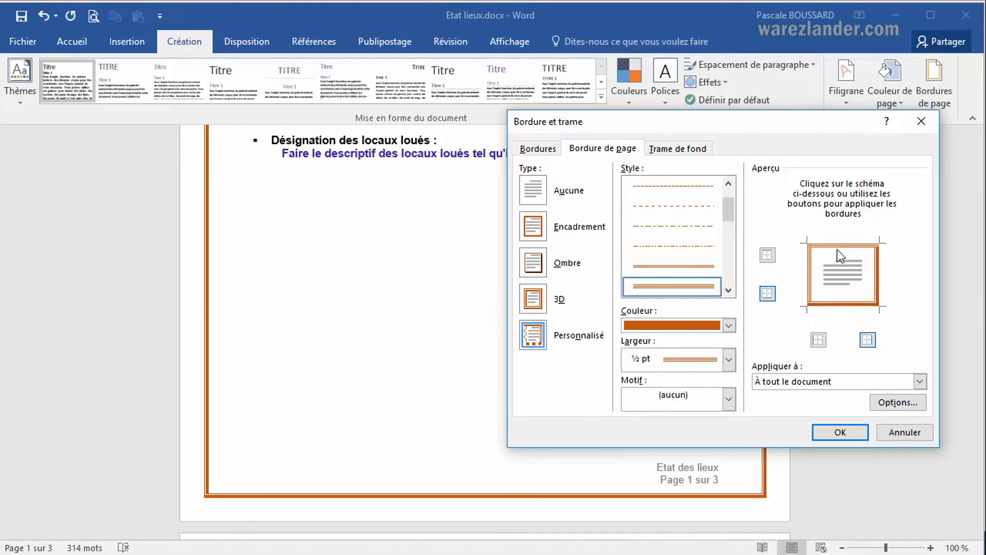
left_click(839, 431)
scroll(583, 258, "up", 2)
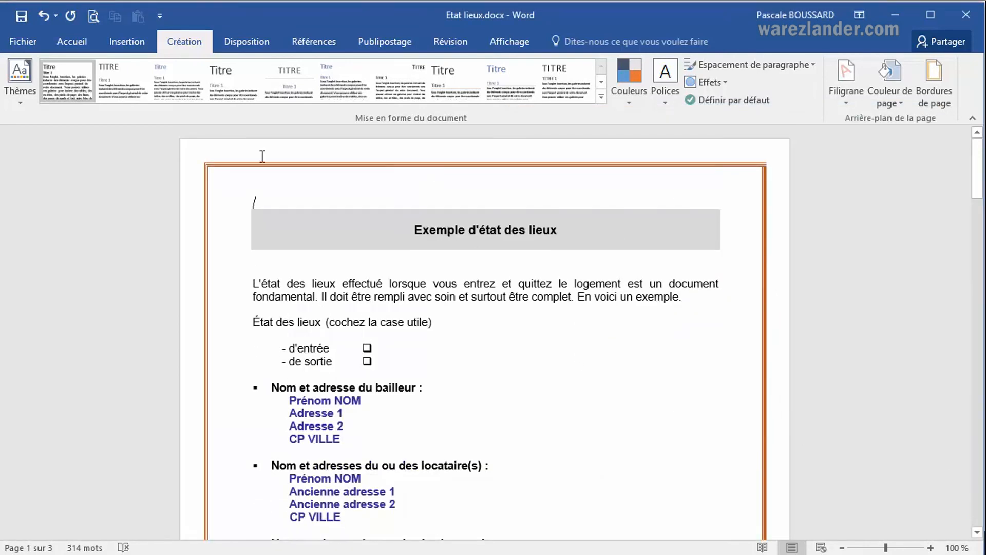
scroll(238, 344, "down", 3)
scroll(604, 341, "down", 6)
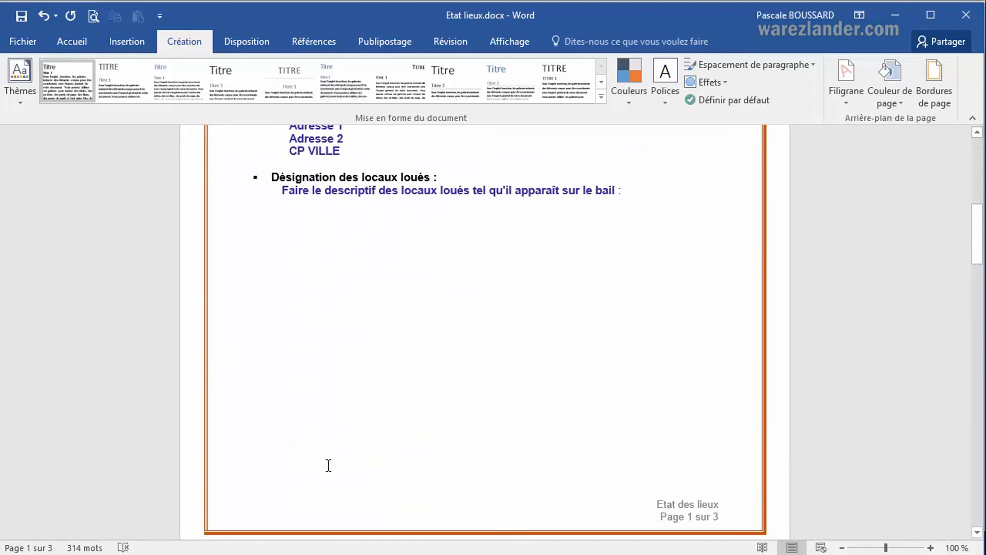
Apply the custom page border to the current section (À cette section) and check it on the first and second pages
left_click(933, 92)
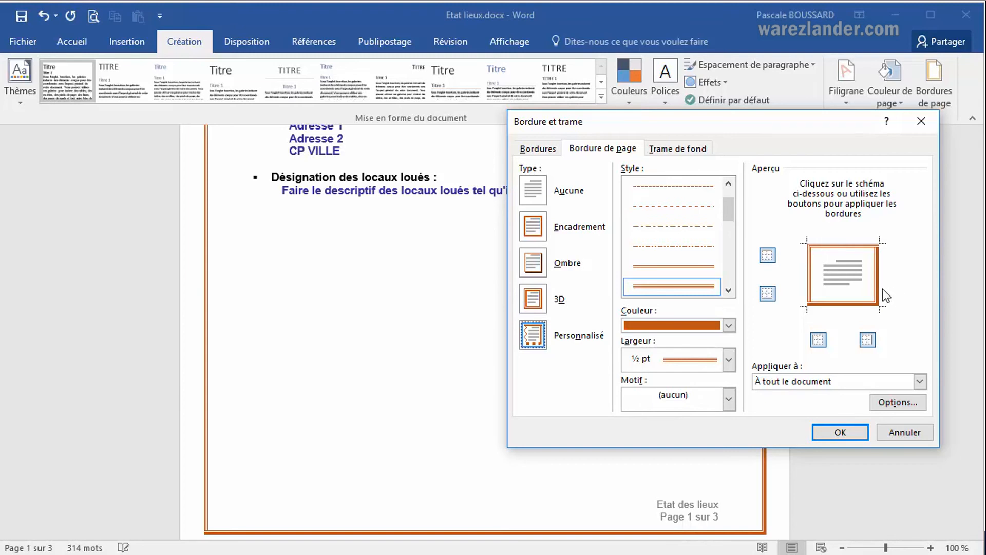
left_click(920, 381)
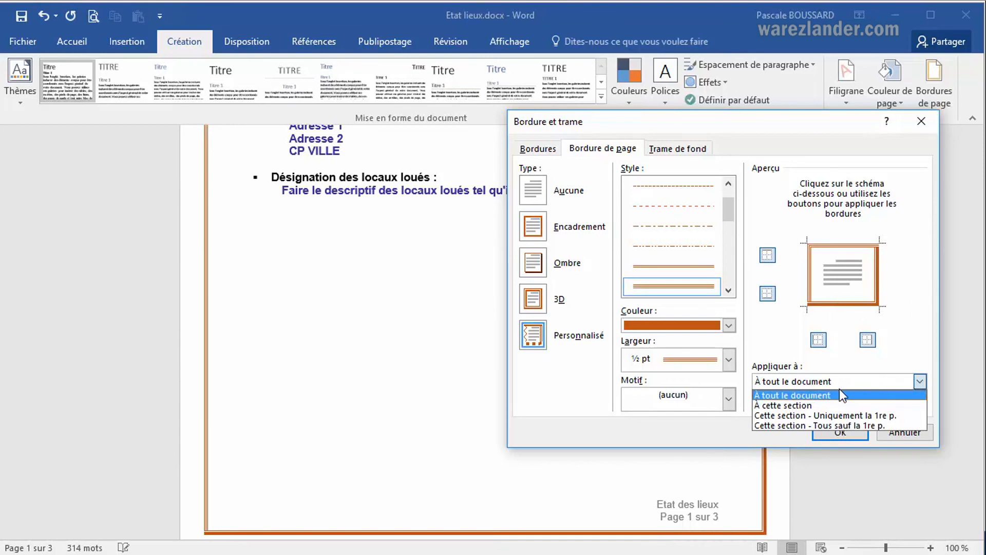
left_click(812, 406)
left_click(835, 433)
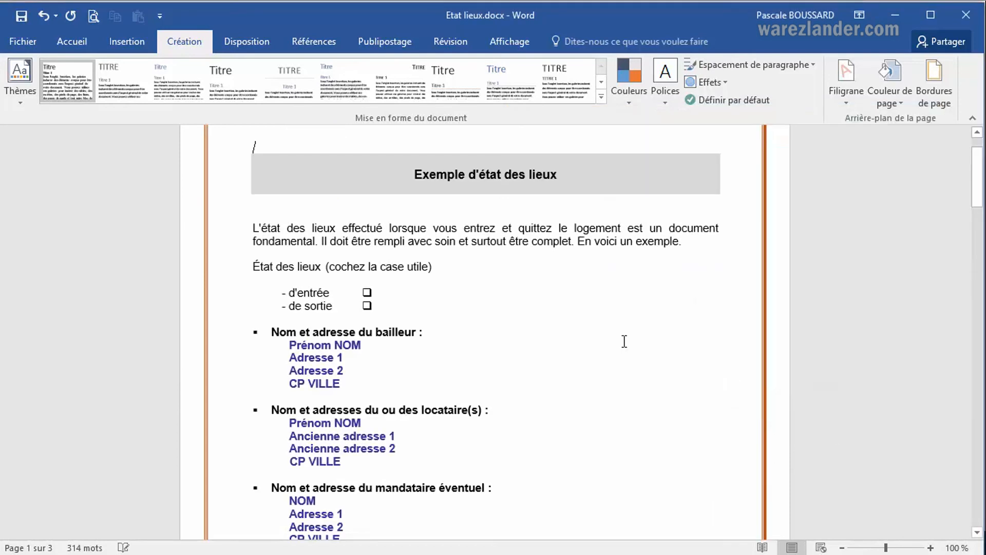
scroll(558, 316, "down", 10)
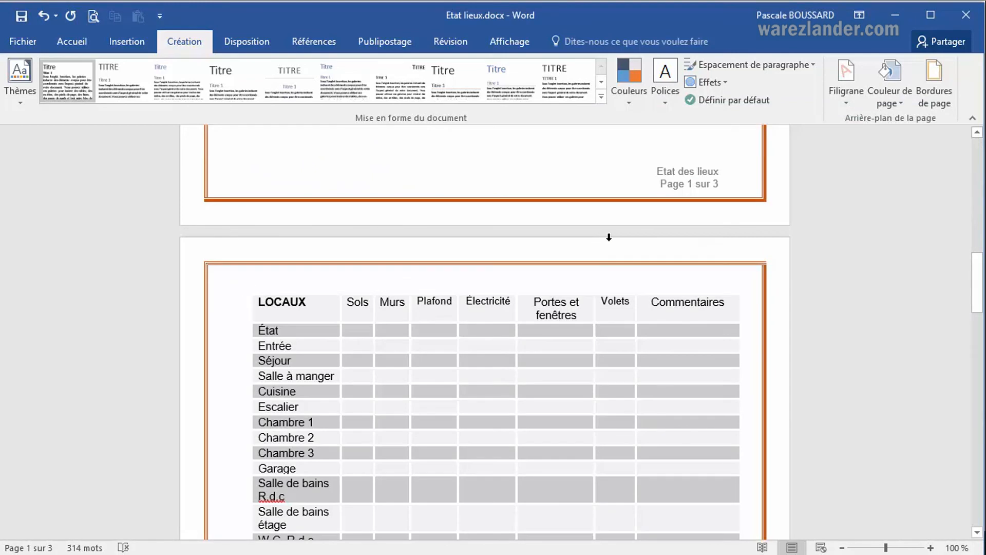
scroll(610, 241, "up", 10)
scroll(612, 253, "up", 6)
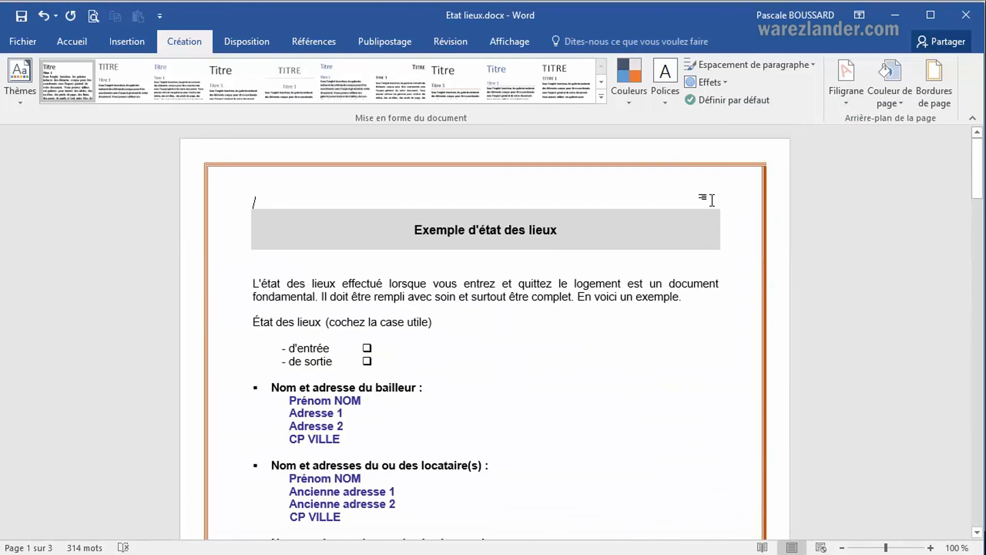
Limit the page border to the section's first page (Cette section - Uniquement la 1re p.) and check all three pages
left_click(938, 103)
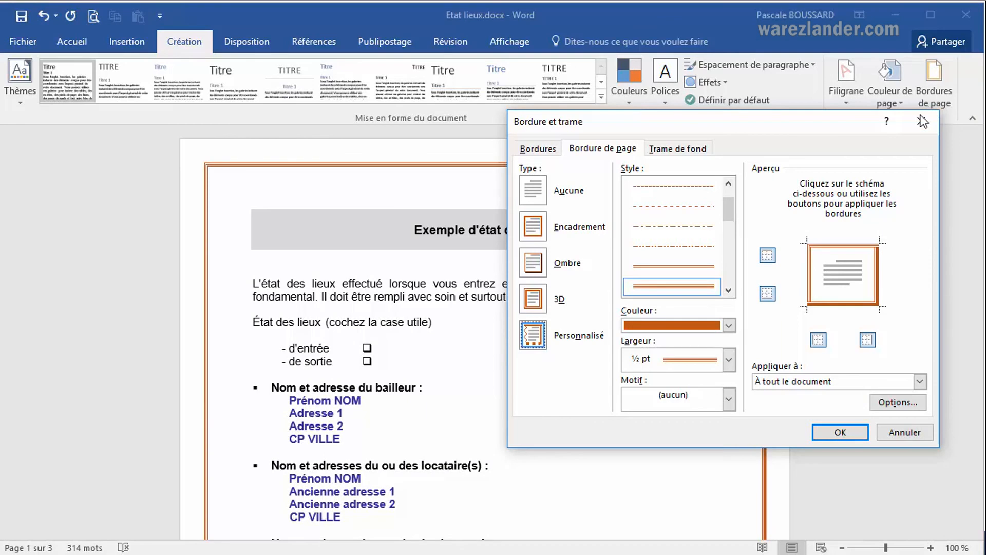
left_click(920, 381)
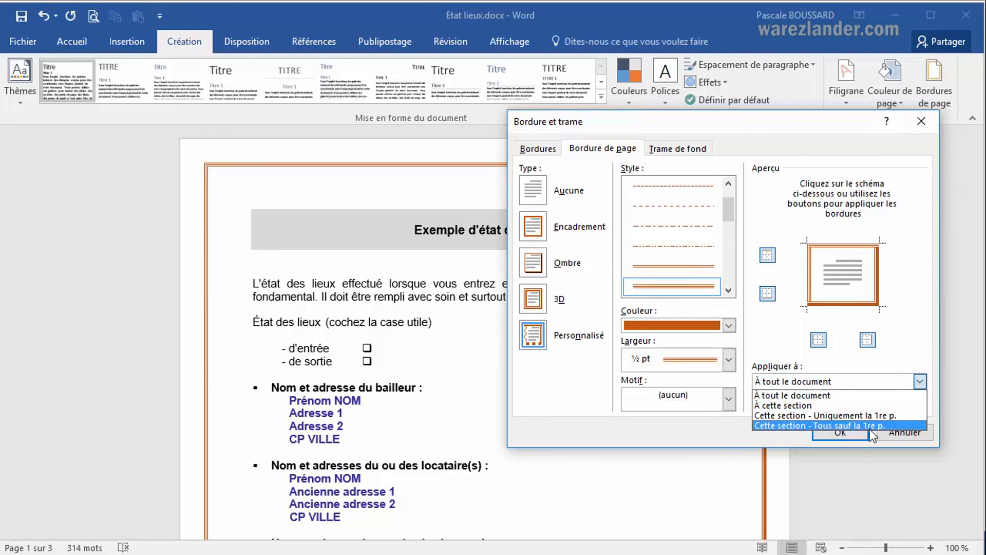
left_click(876, 417)
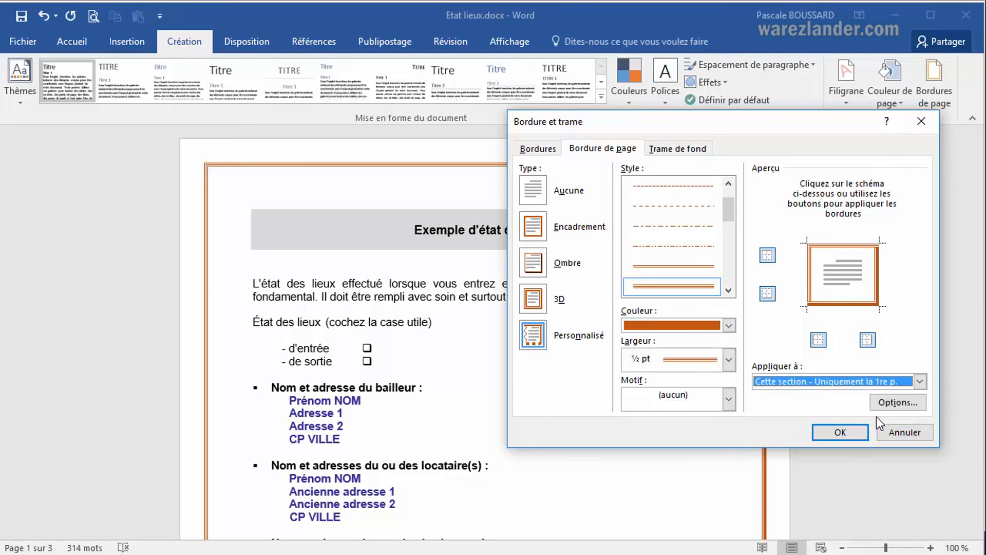
left_click(847, 433)
scroll(544, 334, "down", 15)
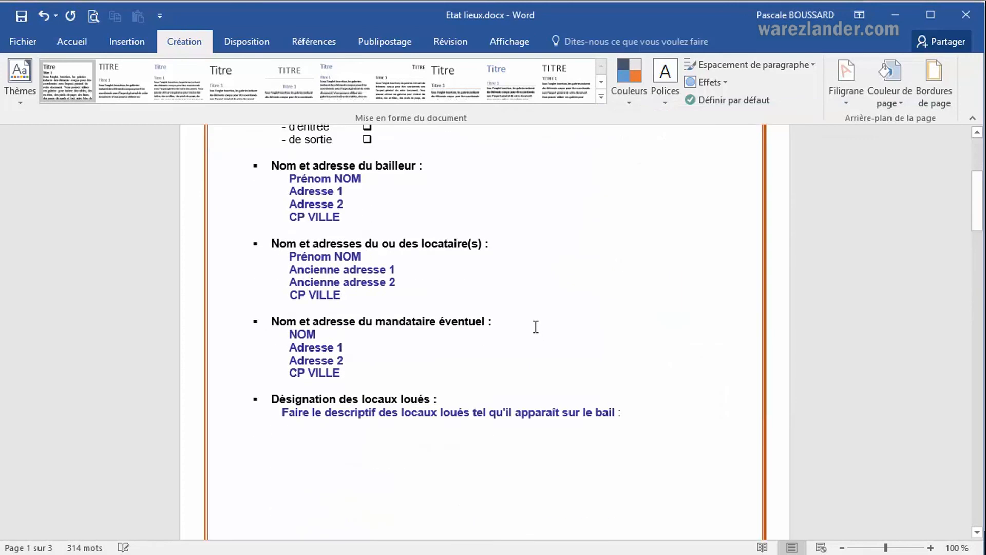
scroll(533, 323, "down", 15)
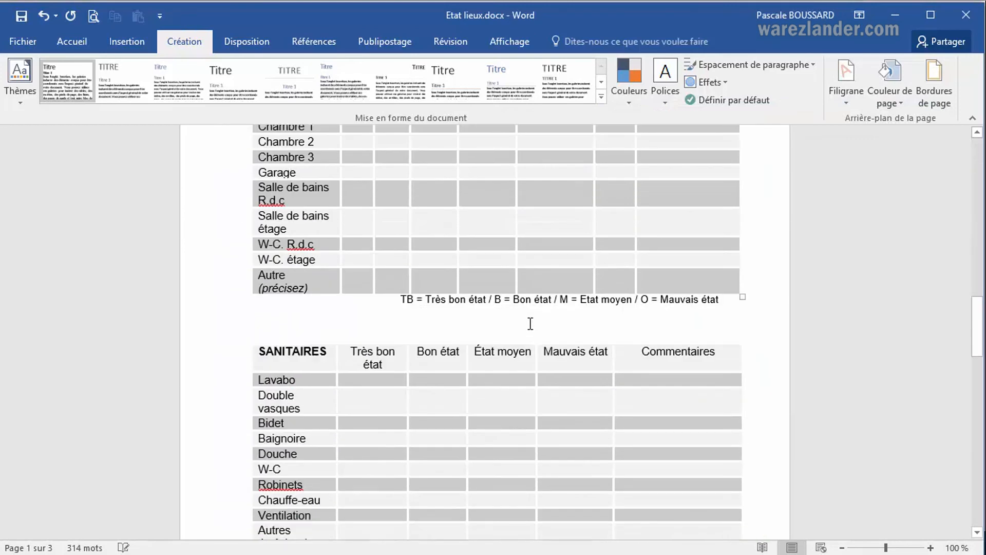
scroll(528, 318, "down", 10)
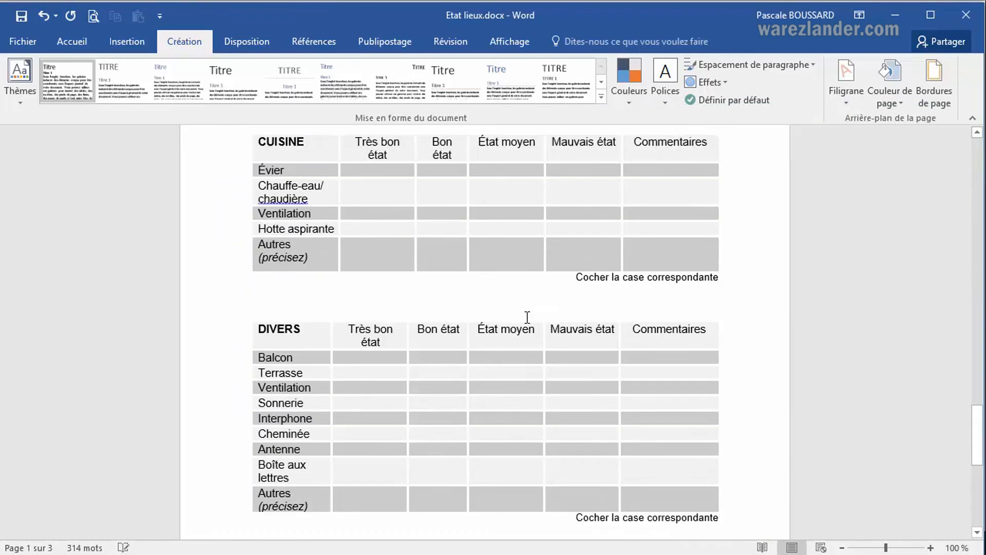
scroll(522, 315, "up", 5)
scroll(523, 315, "up", 12)
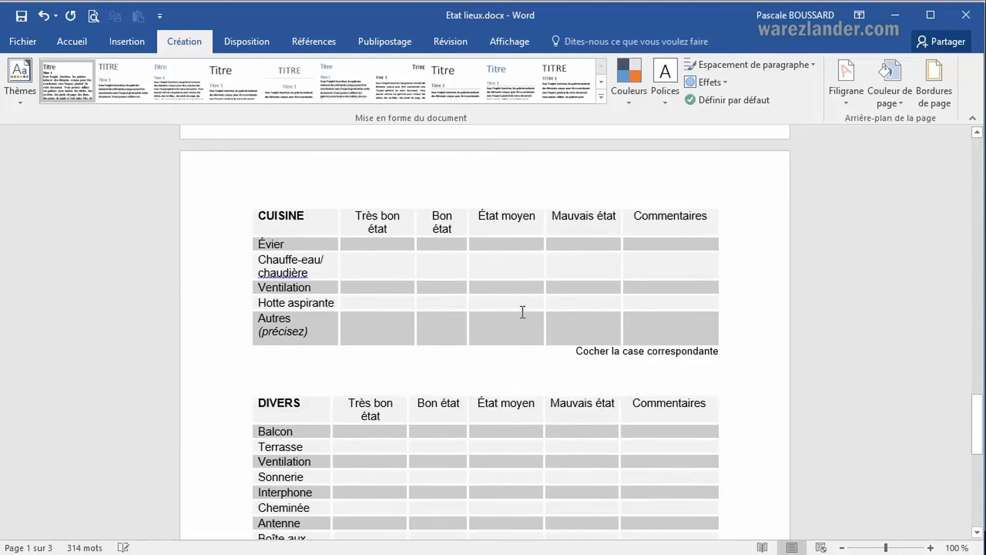
scroll(519, 306, "up", 12)
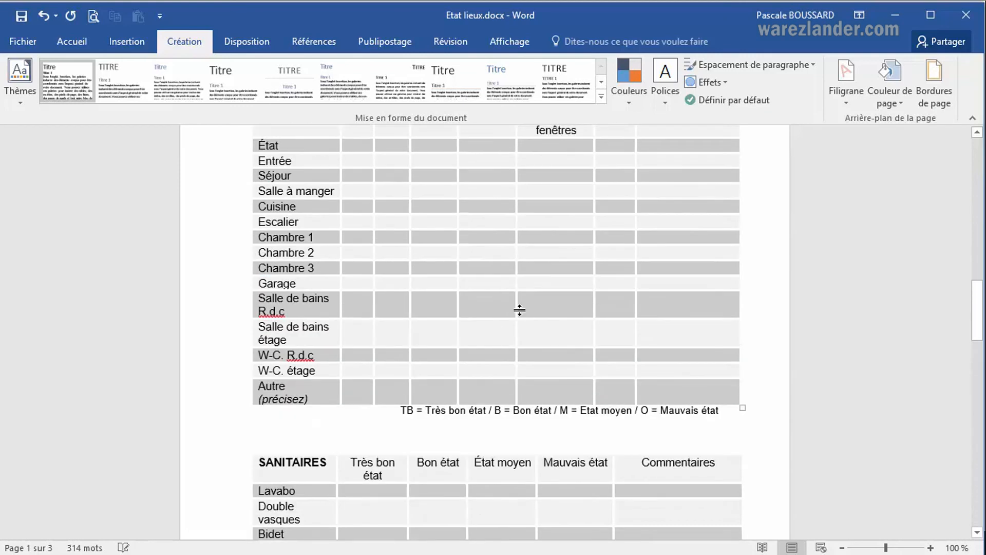
scroll(521, 310, "up", 9)
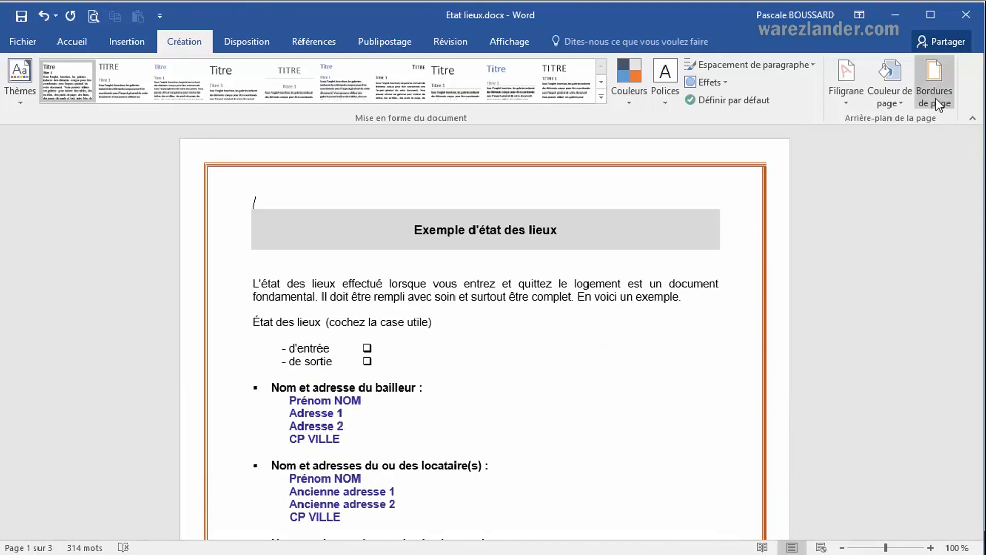
Remove the page border from the first page with the Aucune type and check the pages down to the SANITAIRES table
left_click(934, 82)
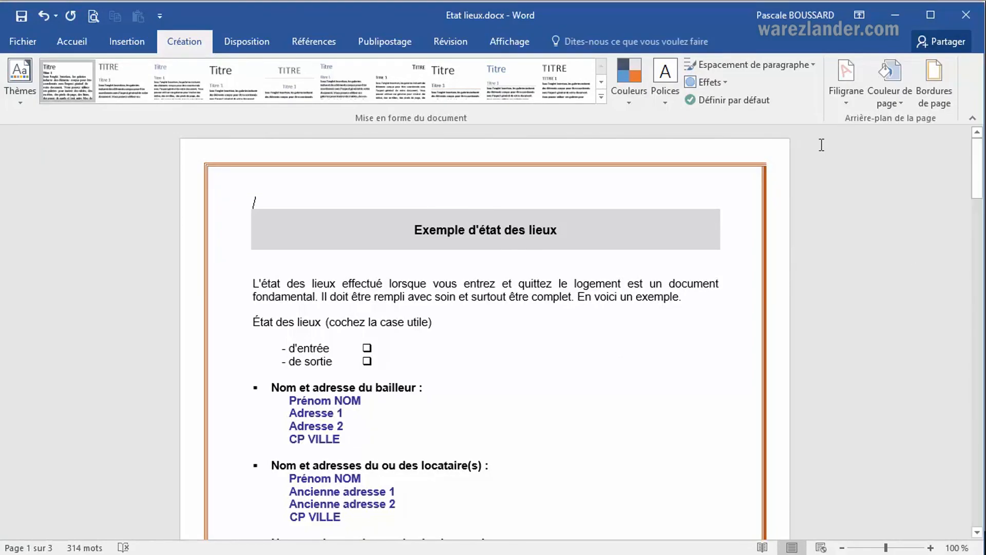
left_click(946, 99)
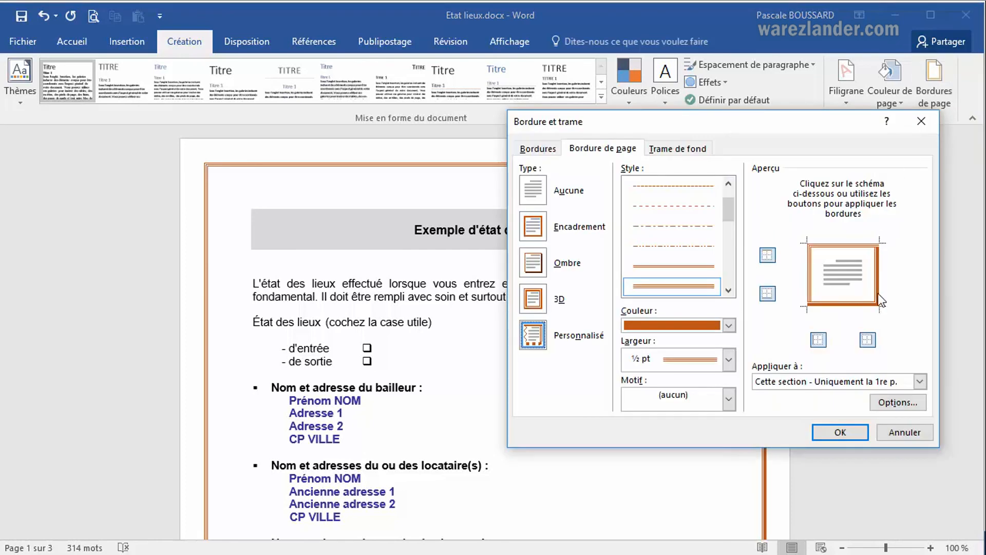
left_click(534, 191)
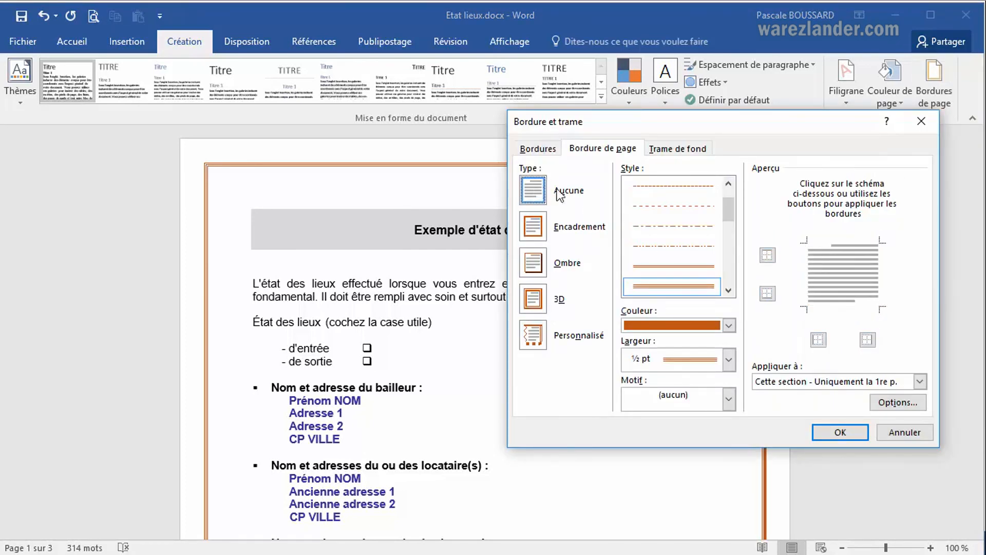
left_click(831, 435)
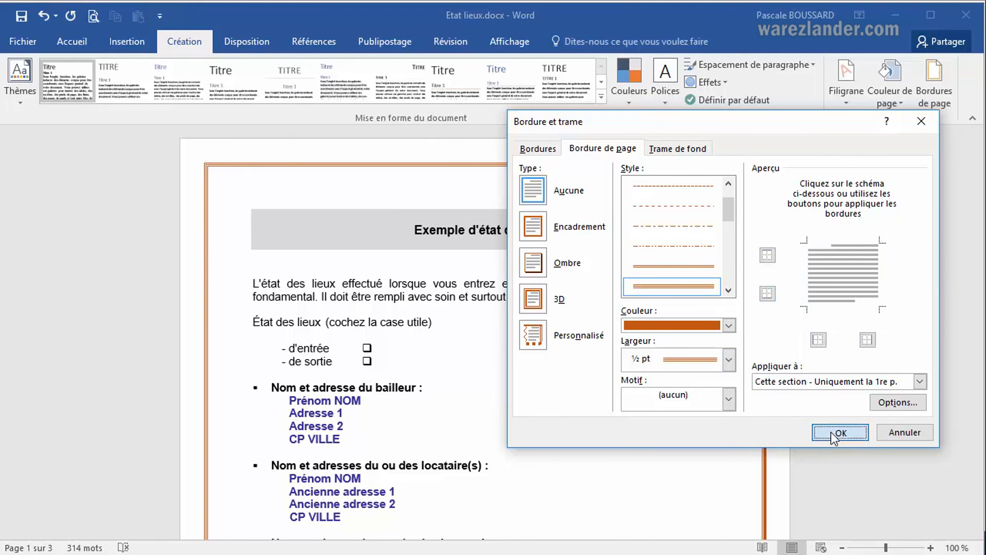
scroll(656, 308, "down", 8)
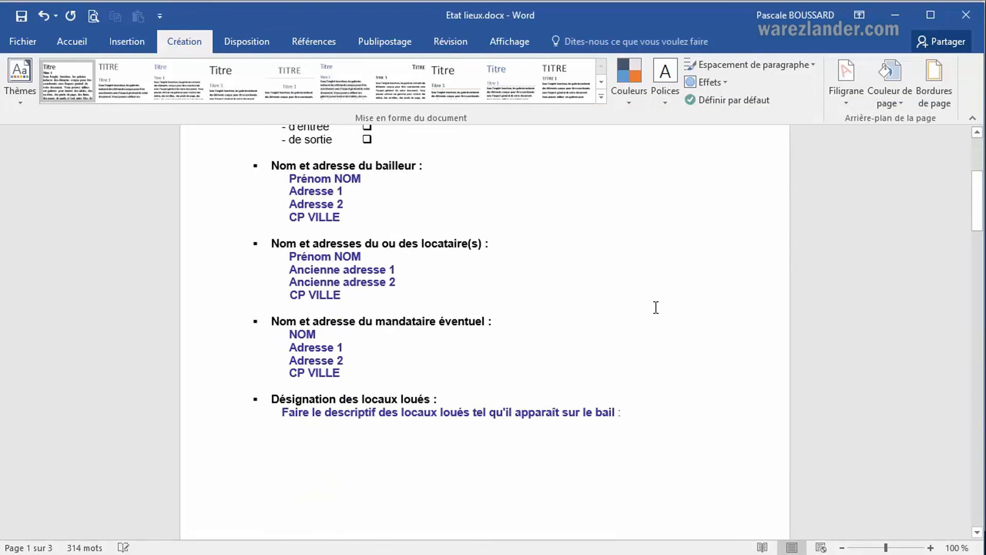
scroll(656, 310, "down", 15)
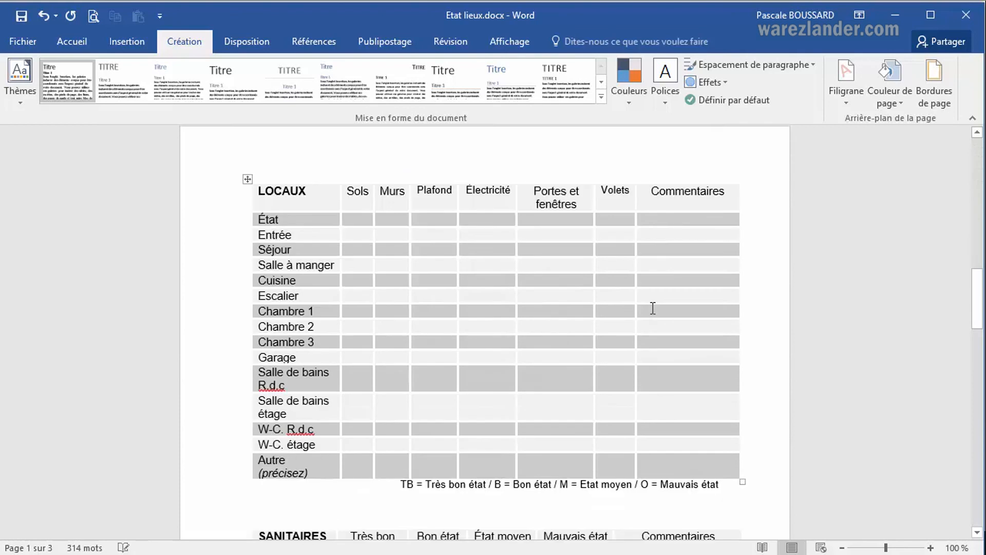
scroll(648, 316, "down", 3)
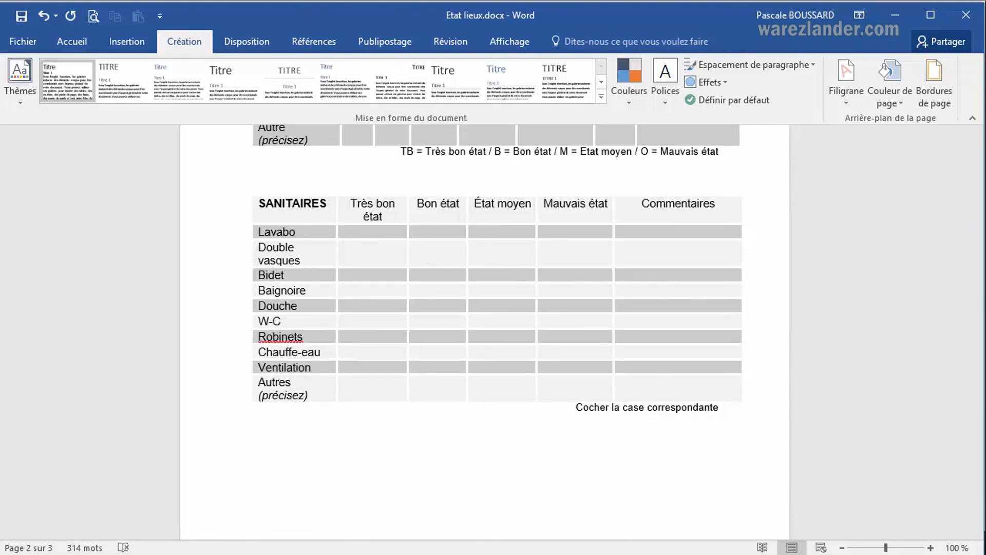